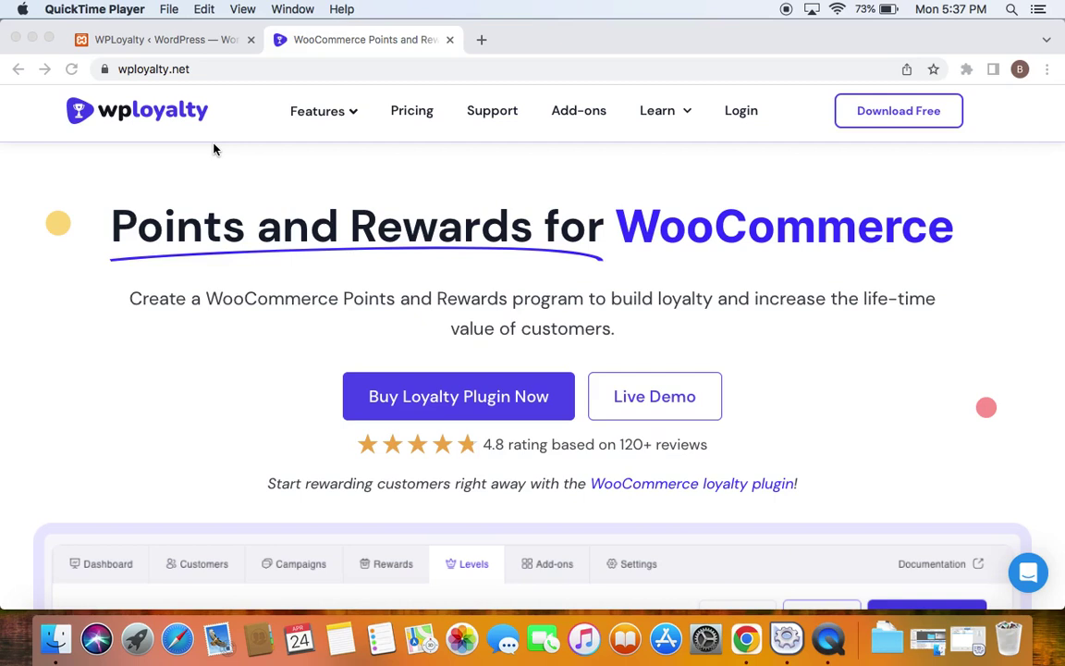
{"action": "left_click", "coordinate": [230, 69]}
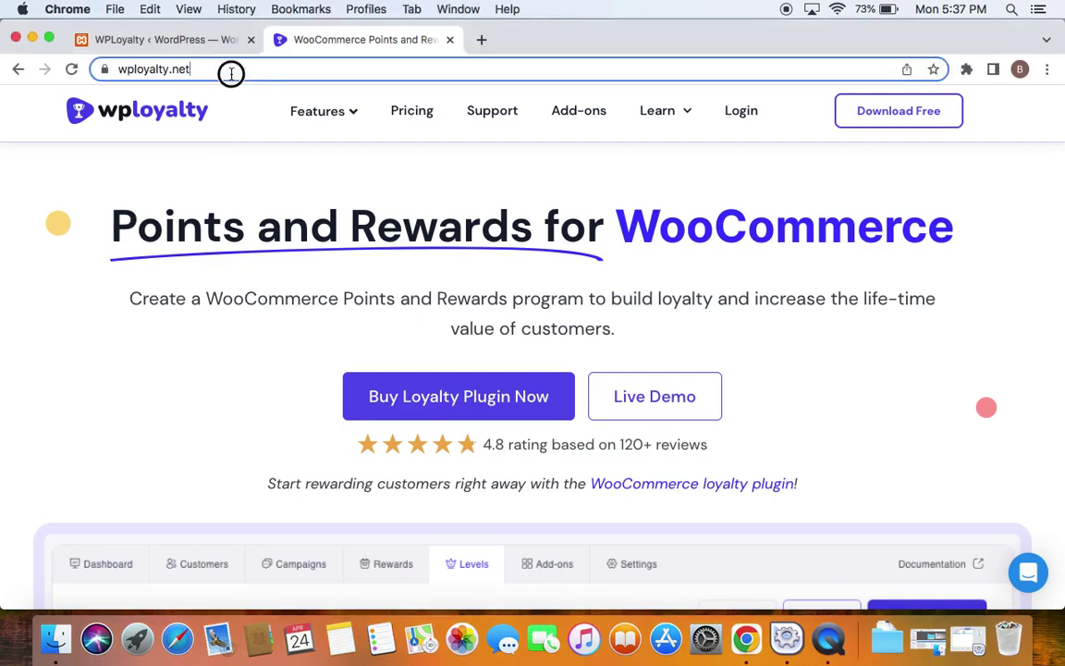
{"action": "left_click", "coordinate": [294, 252]}
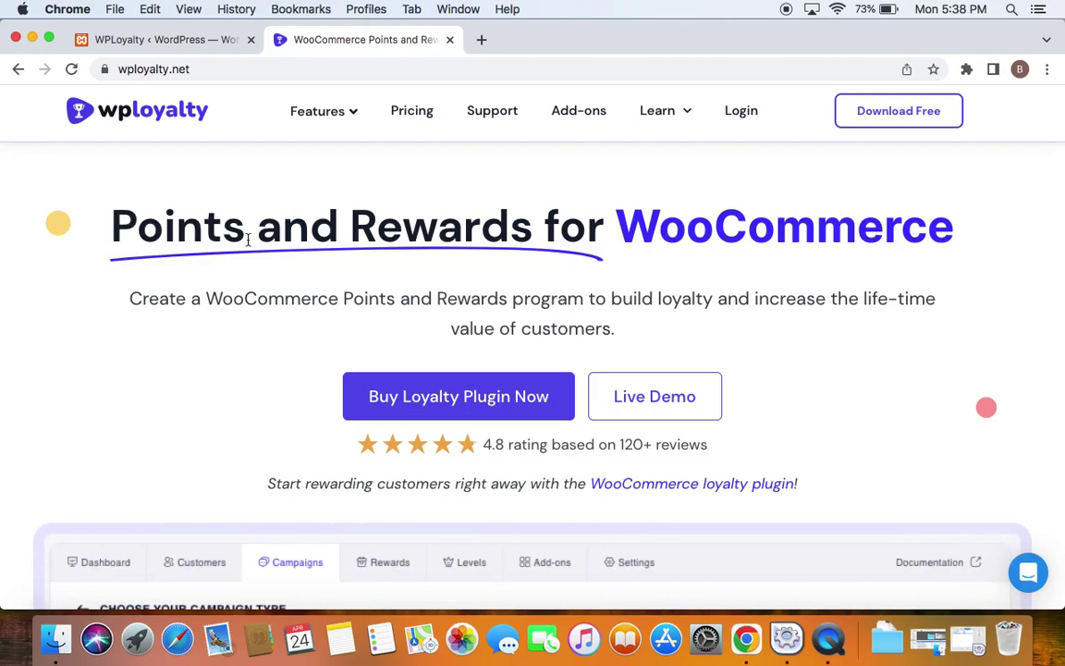
Step: Switch to the WPLoyalty admin page and start creating a new Points for Purchase campaign
{"action": "left_click", "coordinate": [162, 40]}
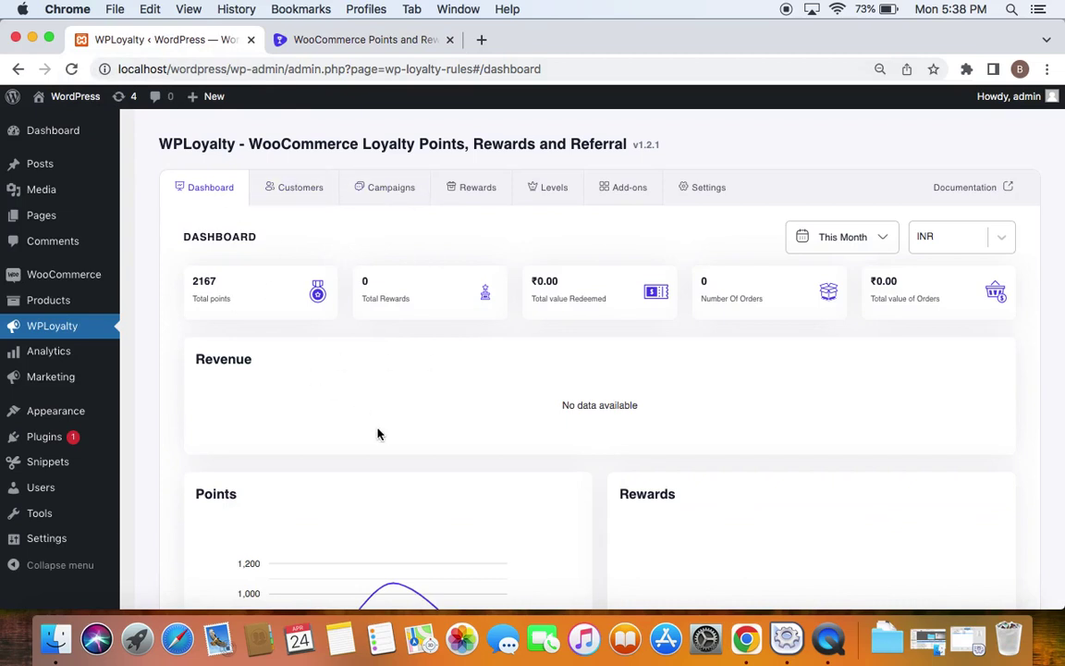
{"action": "left_click", "coordinate": [404, 204]}
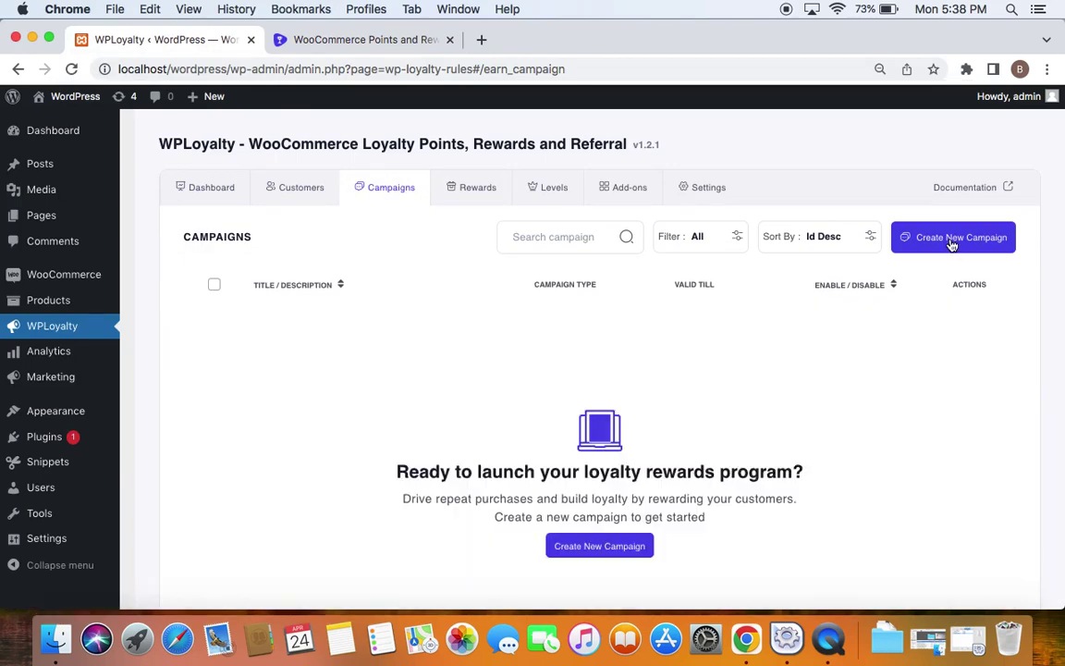
{"action": "left_click", "coordinate": [952, 239]}
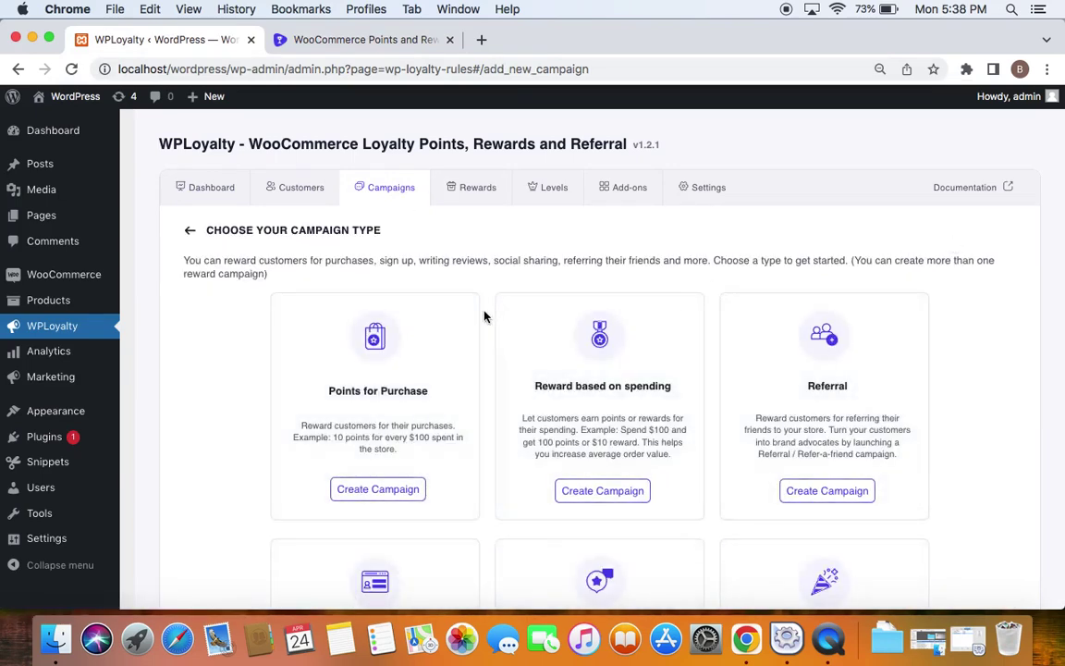
{"action": "scroll", "coordinate": [305, 314], "scroll_direction": "down", "scroll_amount": 2}
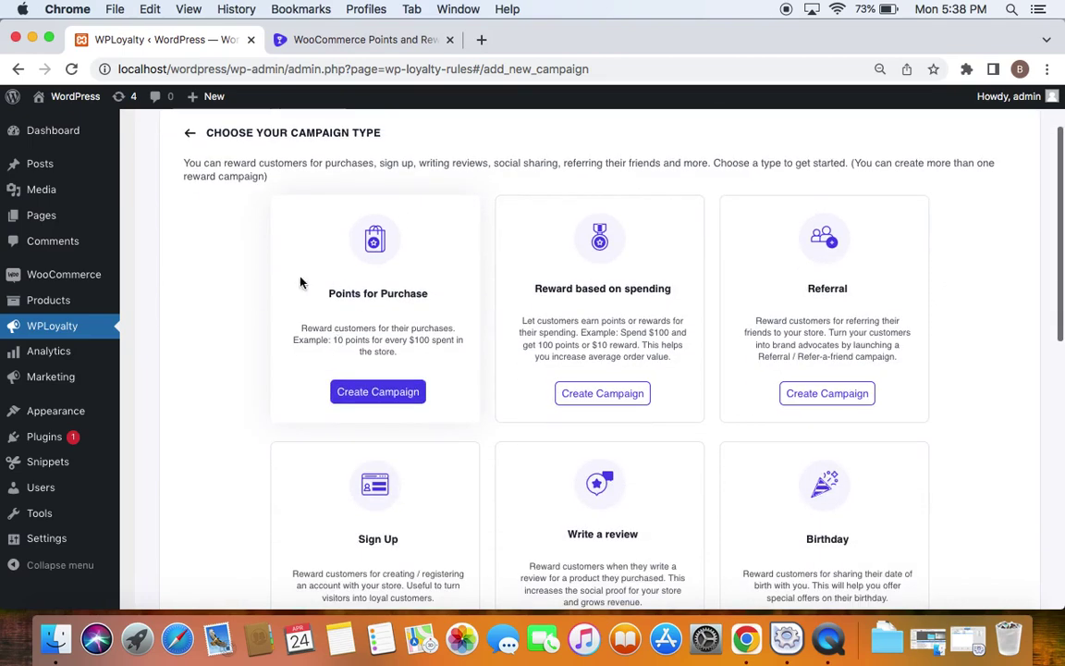
{"action": "left_click", "coordinate": [416, 396]}
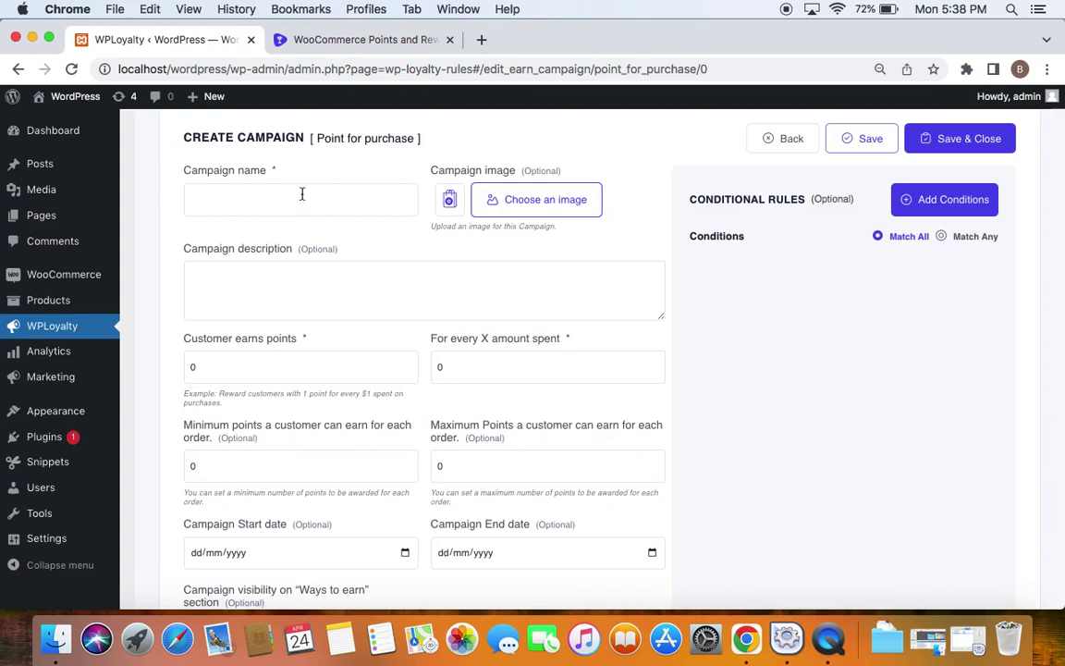
Step: Name the campaign "Spend 1$, Earn 1 point" and describe it as "Earn 1 point for every 1$ spent!"
{"action": "left_click", "coordinate": [301, 194]}
{"action": "left_click", "coordinate": [351, 295]}
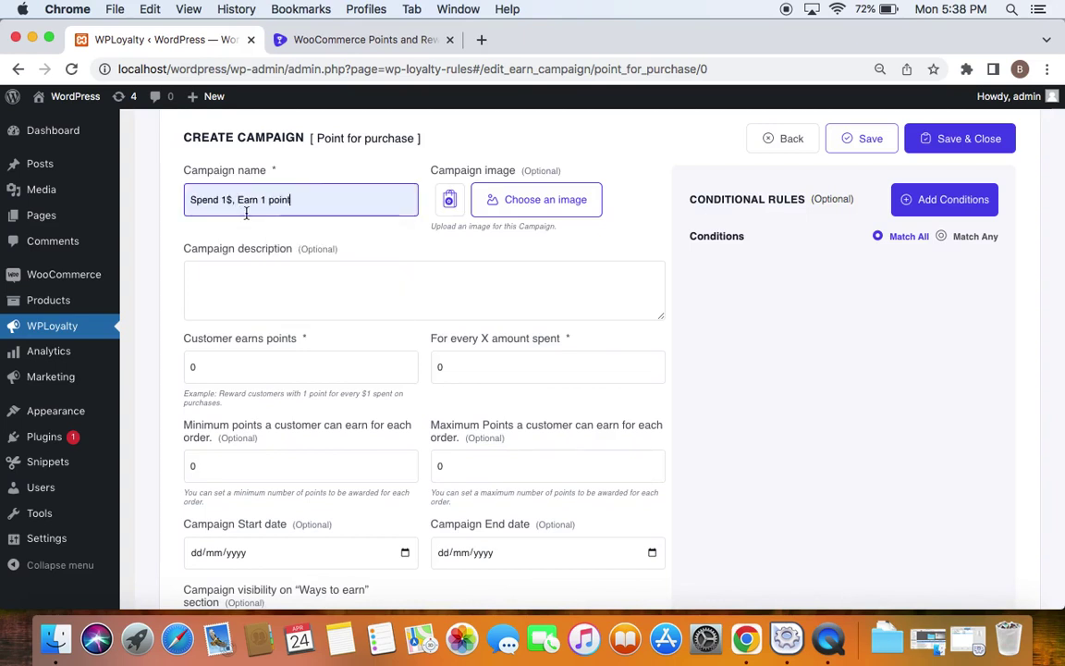
{"action": "left_click", "coordinate": [306, 292]}
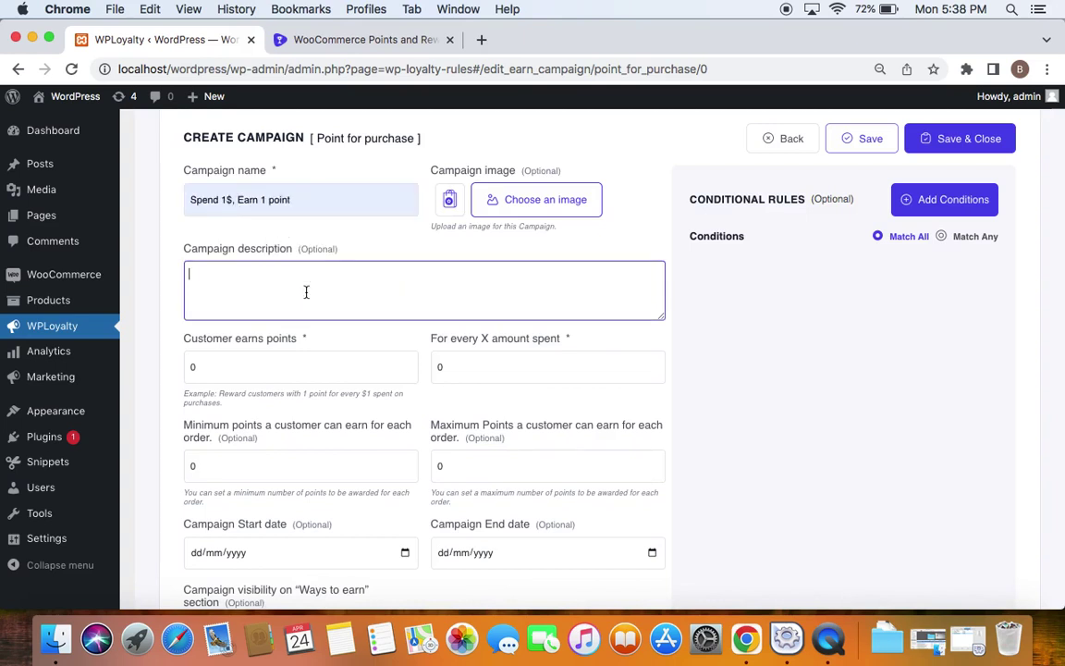
{"action": "type", "text": "Earn"}
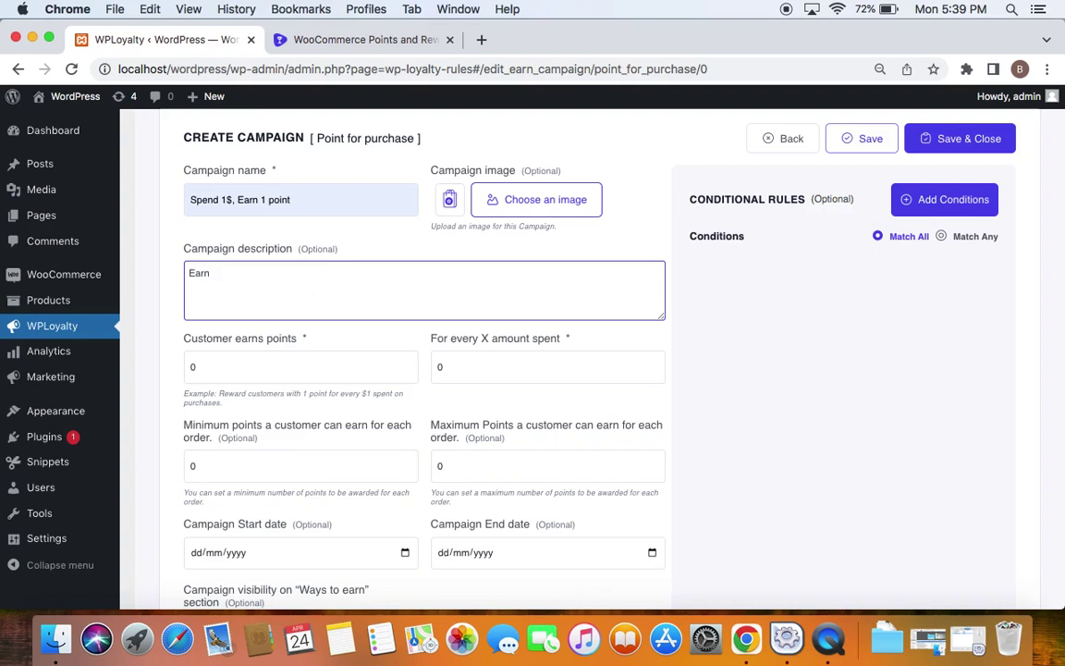
{"action": "type", "text": "1 point for every 1$ spent!"}
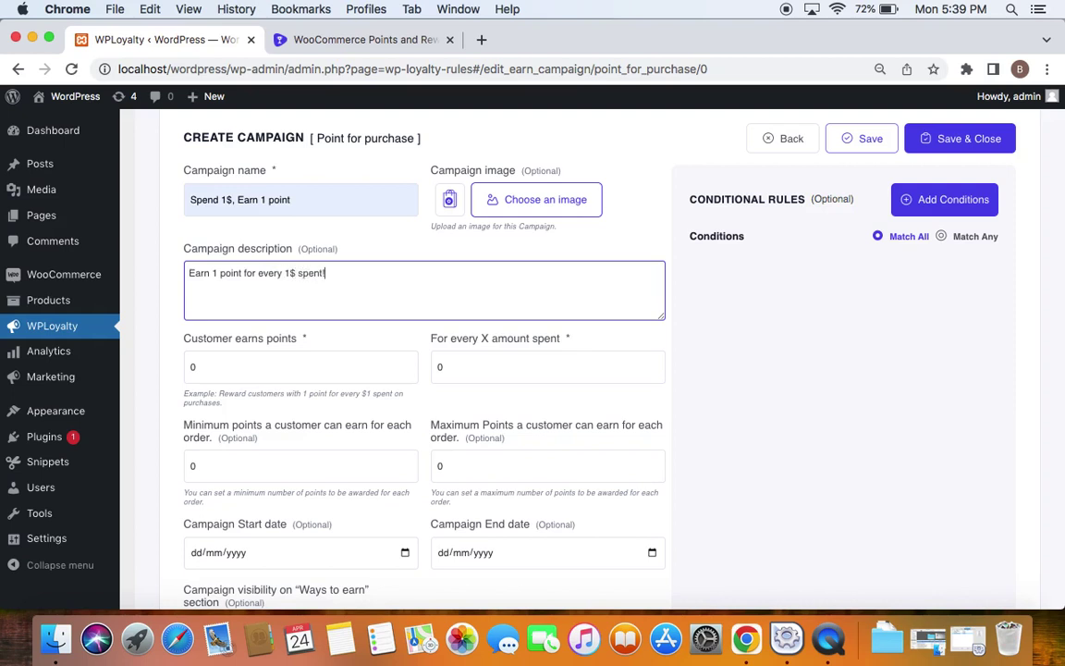
Step: Set the campaign to award customers 1 point for every 1 amount spent
{"action": "scroll", "coordinate": [317, 321], "scroll_direction": "down", "scroll_amount": 1}
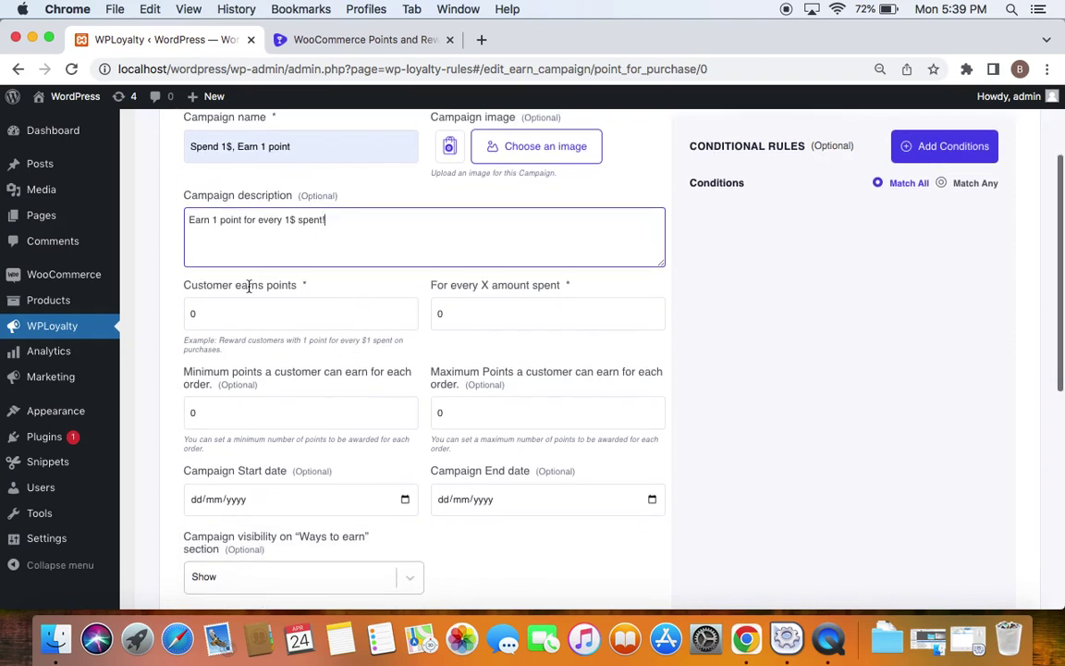
{"action": "left_click", "coordinate": [269, 315]}
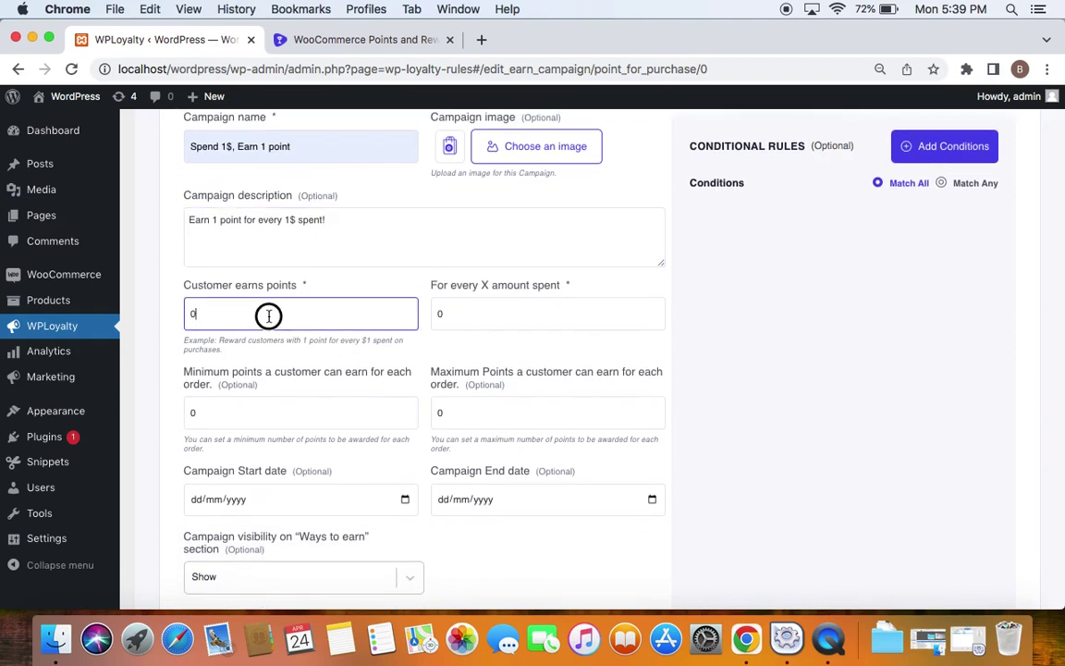
{"action": "left_click", "coordinate": [499, 311]}
{"action": "left_click", "coordinate": [296, 309]}
{"action": "key", "text": "BackSpace"}
{"action": "type", "text": "1"}
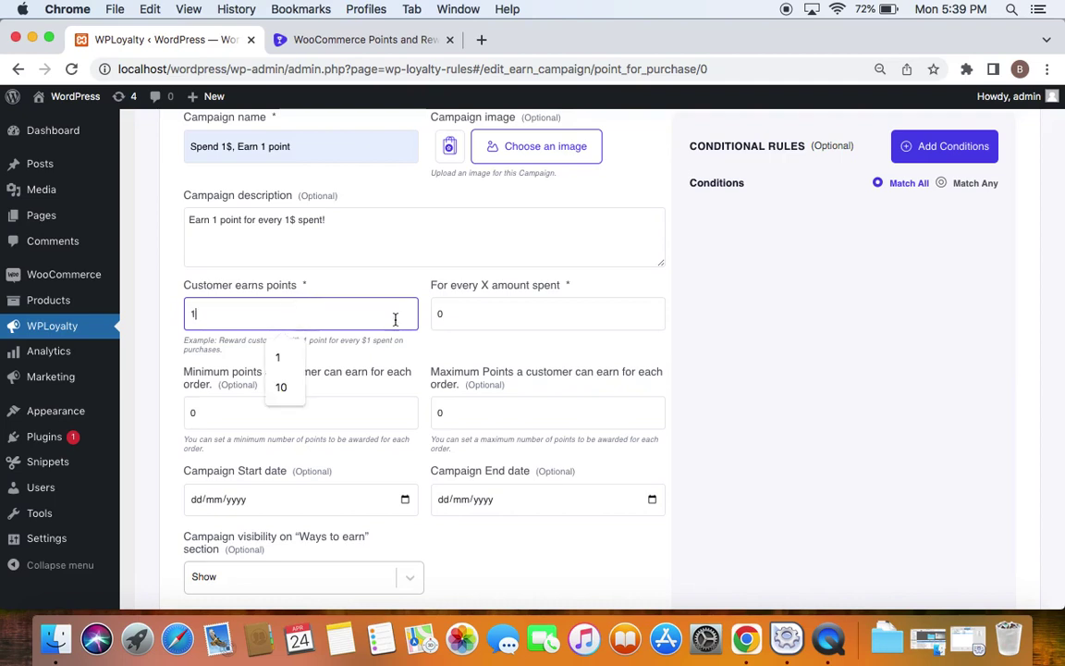
{"action": "left_click", "coordinate": [524, 314]}
{"action": "key", "text": "BackSpace"}
{"action": "type", "text": "1"}
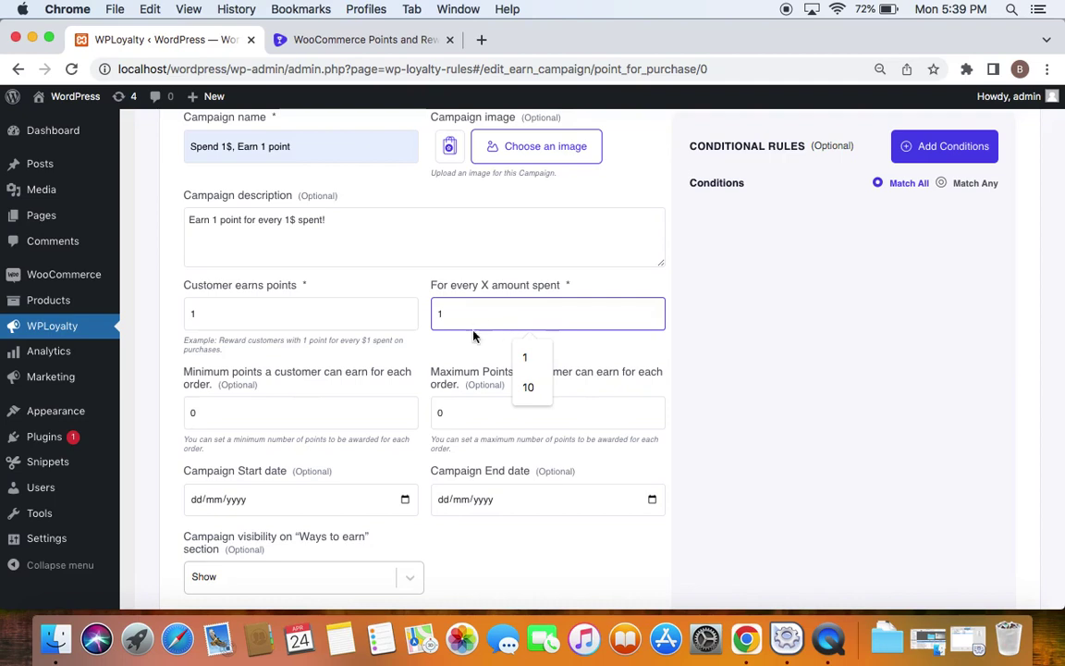
{"action": "left_click", "coordinate": [412, 320]}
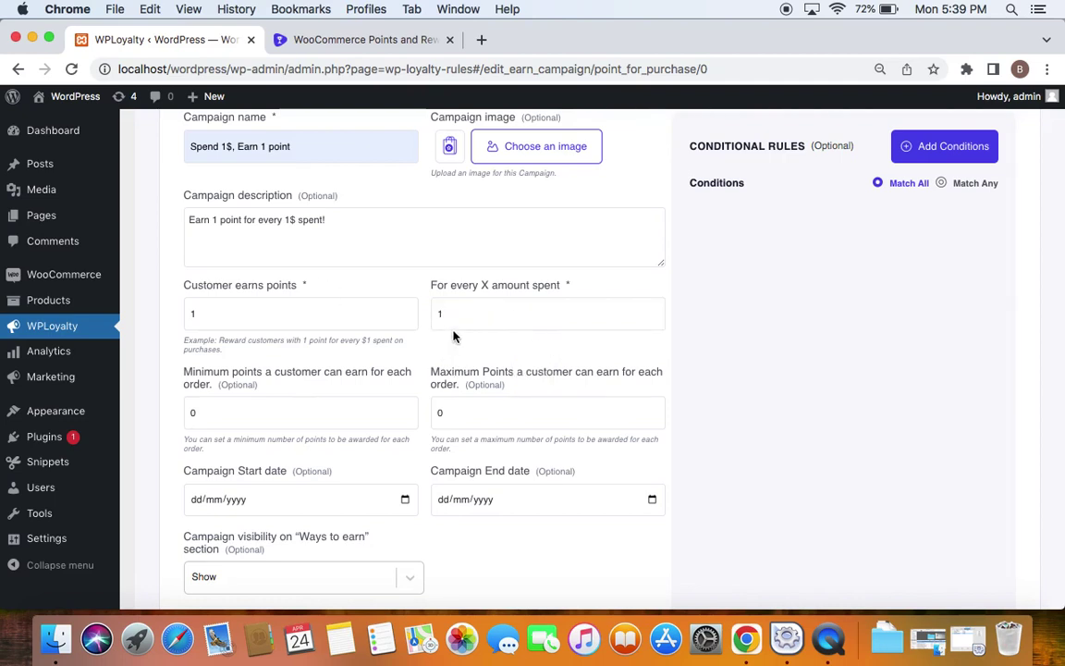
Step: Review the campaign's optional point limits, start and end dates, "Ways to earn" visibility and advanced product message settings
{"action": "scroll", "coordinate": [455, 335], "scroll_direction": "down", "scroll_amount": 1}
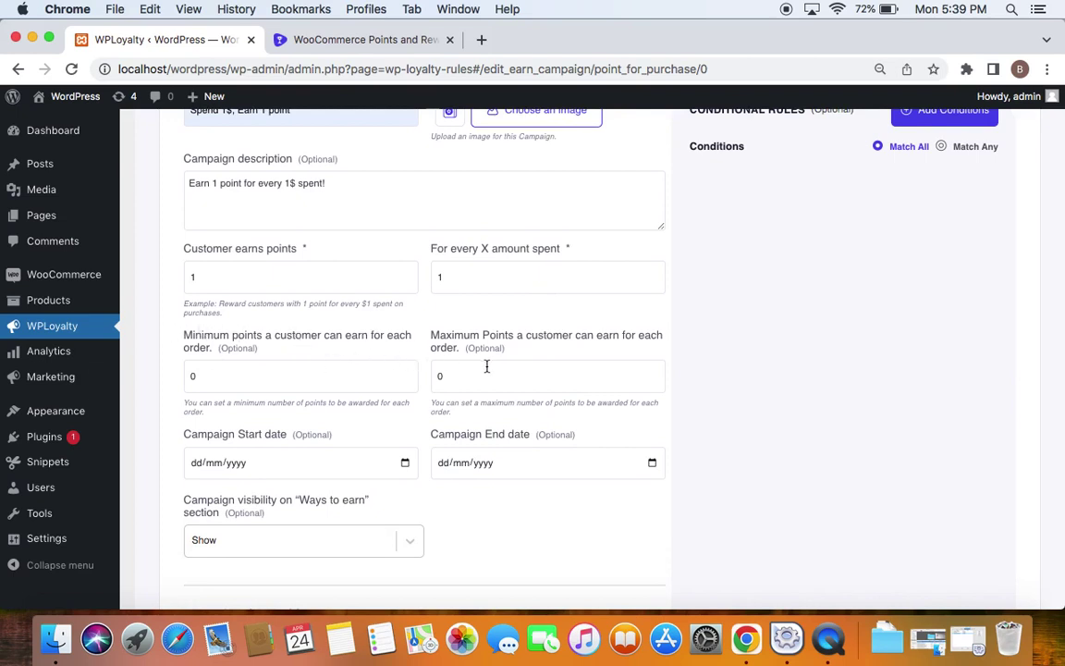
{"action": "scroll", "coordinate": [487, 366], "scroll_direction": "down", "scroll_amount": 1}
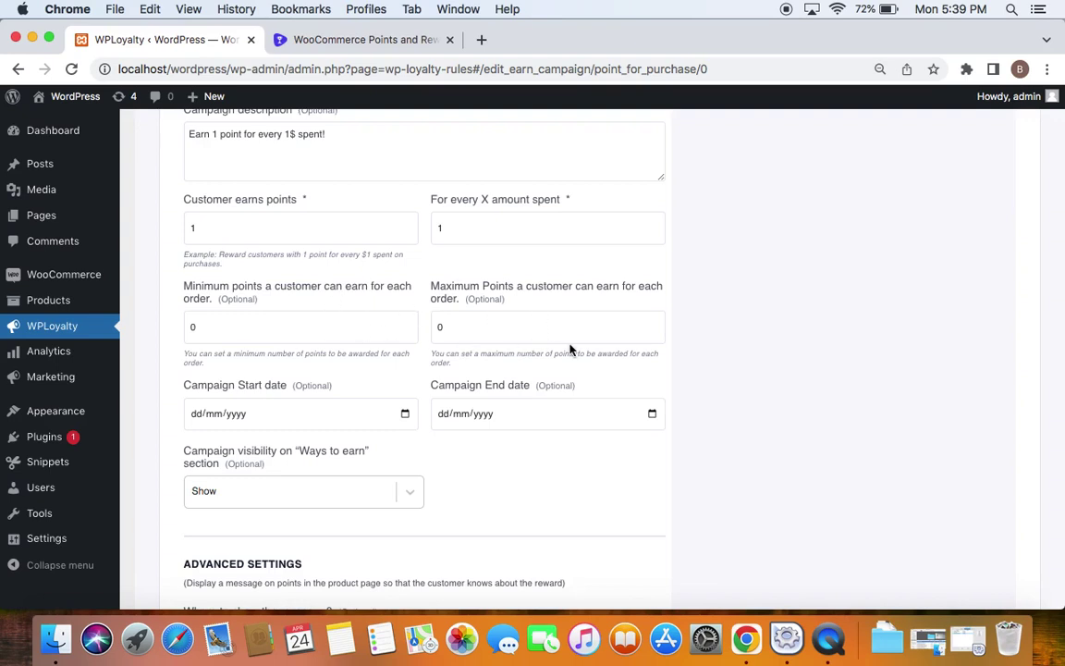
{"action": "scroll", "coordinate": [570, 350], "scroll_direction": "down", "scroll_amount": 1}
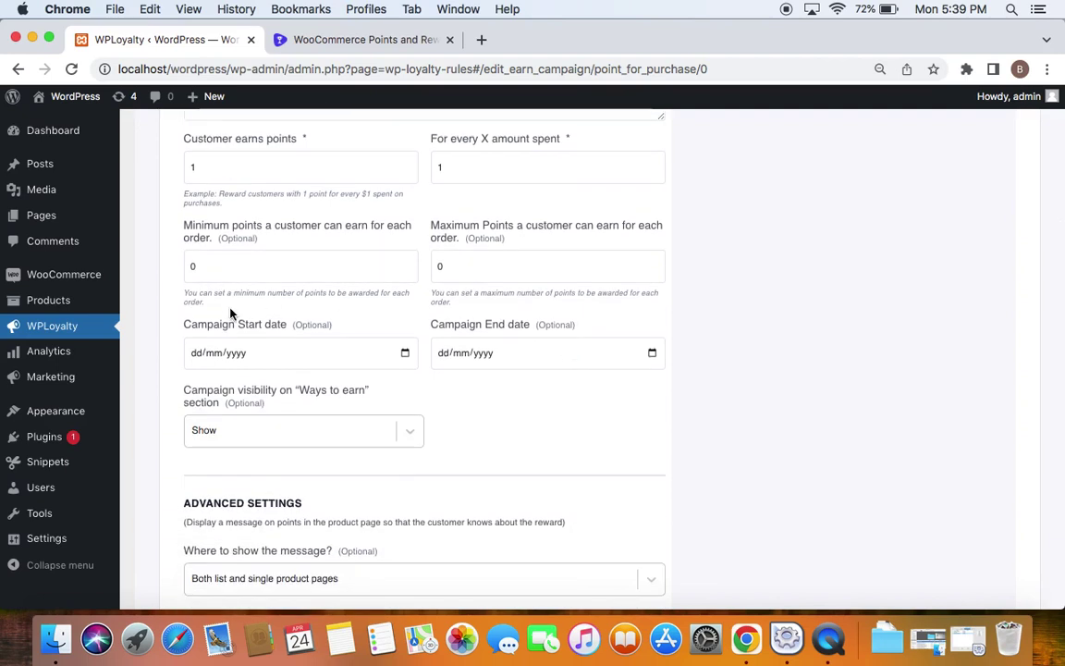
{"action": "left_click", "coordinate": [280, 364]}
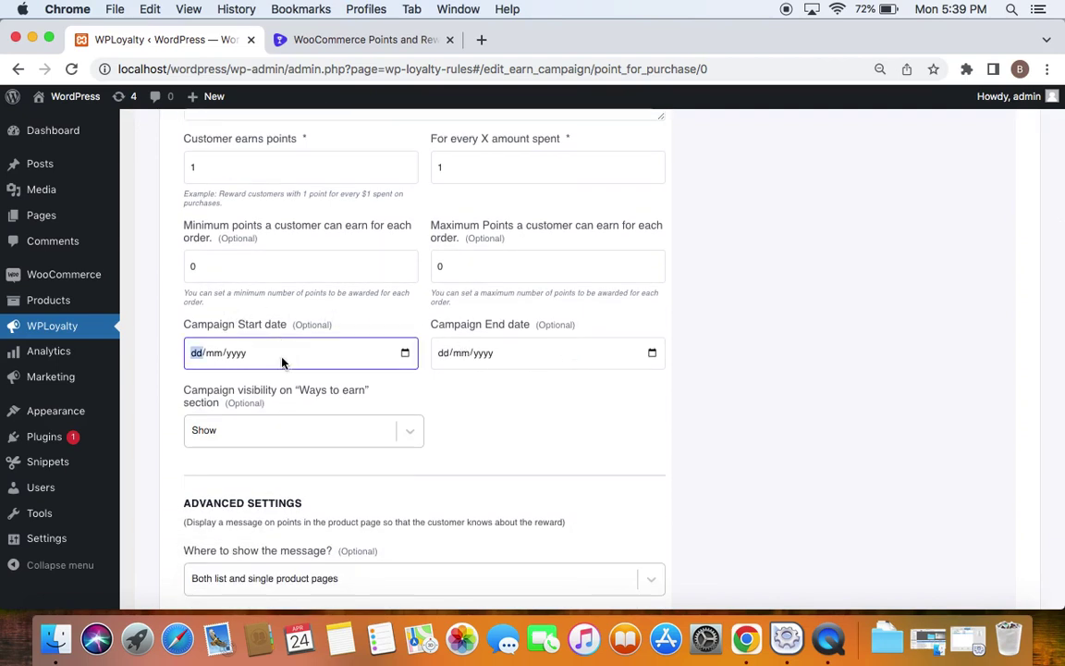
{"action": "left_click", "coordinate": [511, 362]}
{"action": "left_click", "coordinate": [447, 404]}
{"action": "scroll", "coordinate": [447, 404], "scroll_direction": "up", "scroll_amount": 1}
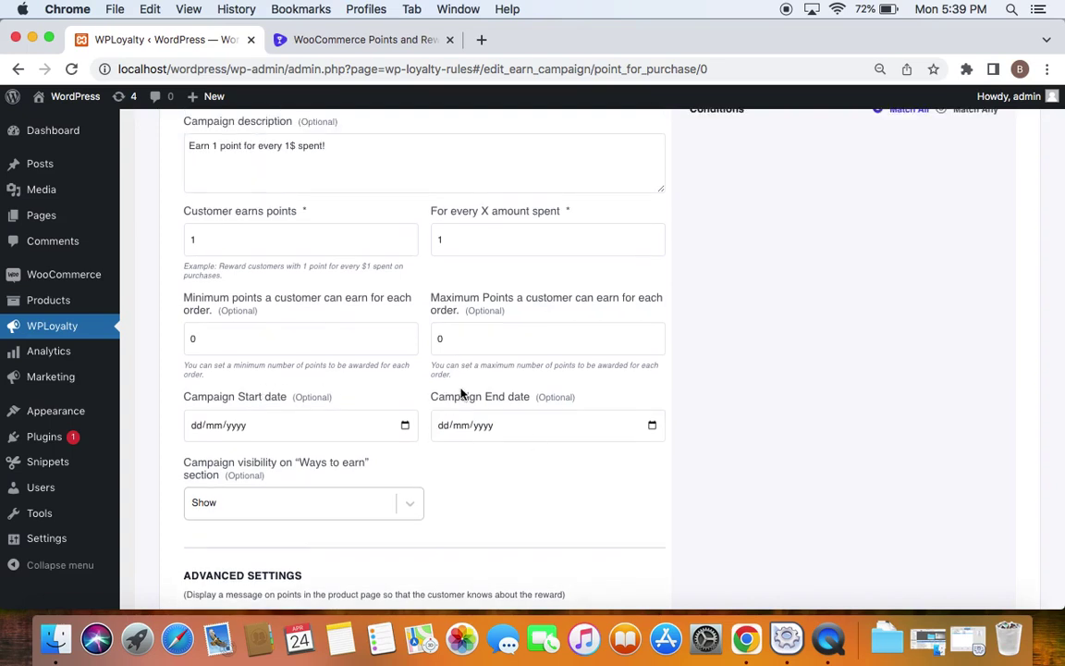
{"action": "scroll", "coordinate": [464, 397], "scroll_direction": "down", "scroll_amount": 2}
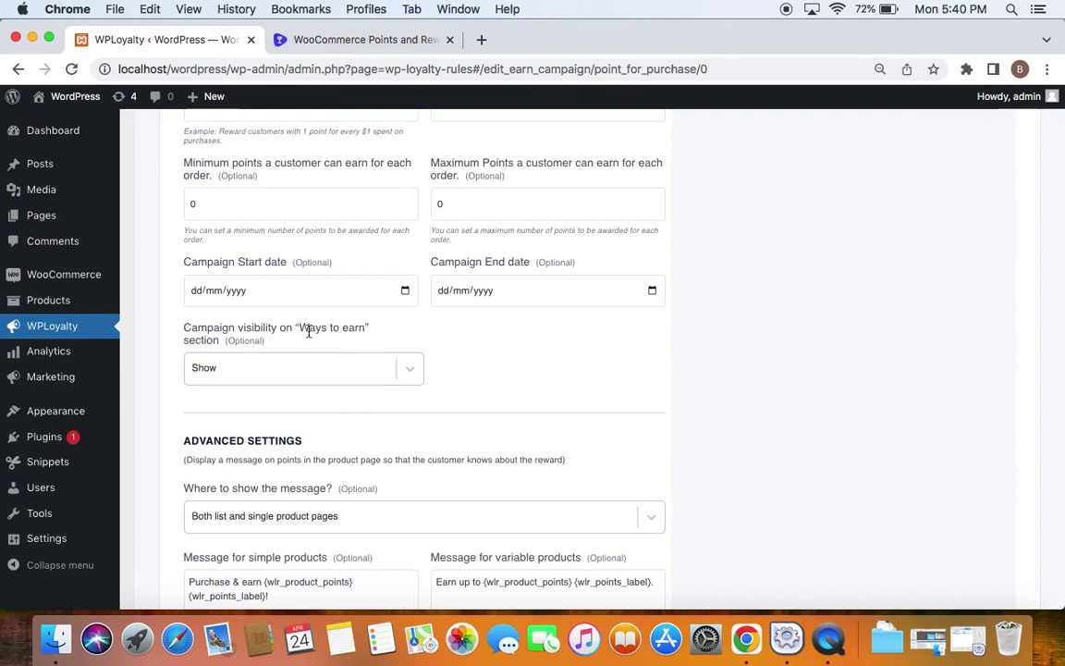
{"action": "scroll", "coordinate": [309, 330], "scroll_direction": "up", "scroll_amount": 5}
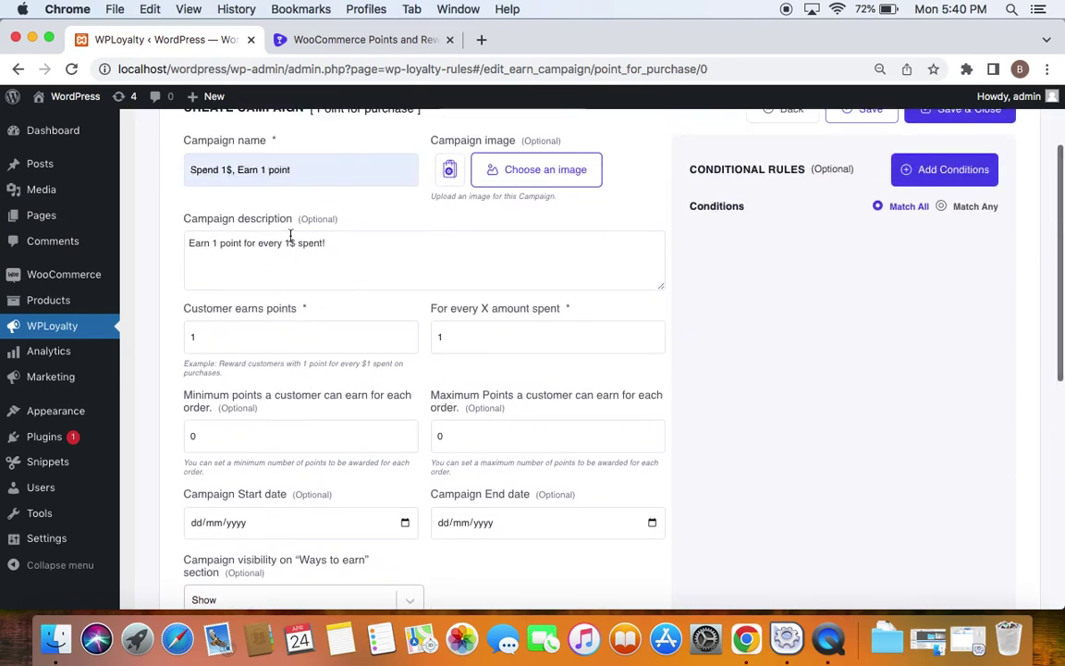
{"action": "scroll", "coordinate": [357, 340], "scroll_direction": "down", "scroll_amount": 1}
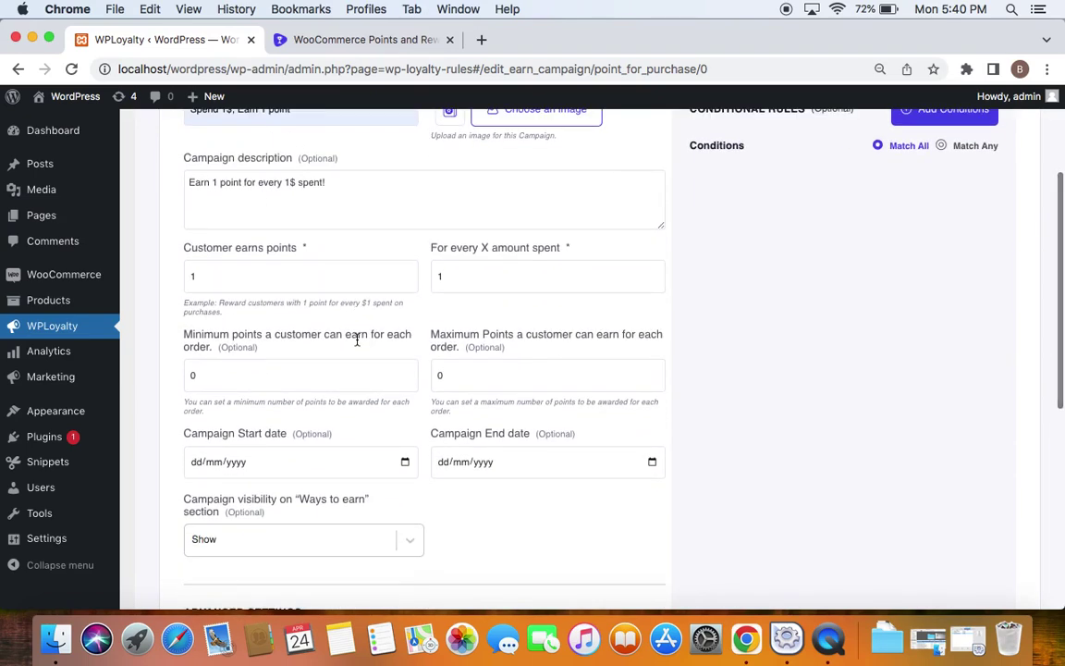
{"action": "scroll", "coordinate": [357, 340], "scroll_direction": "down", "scroll_amount": 2}
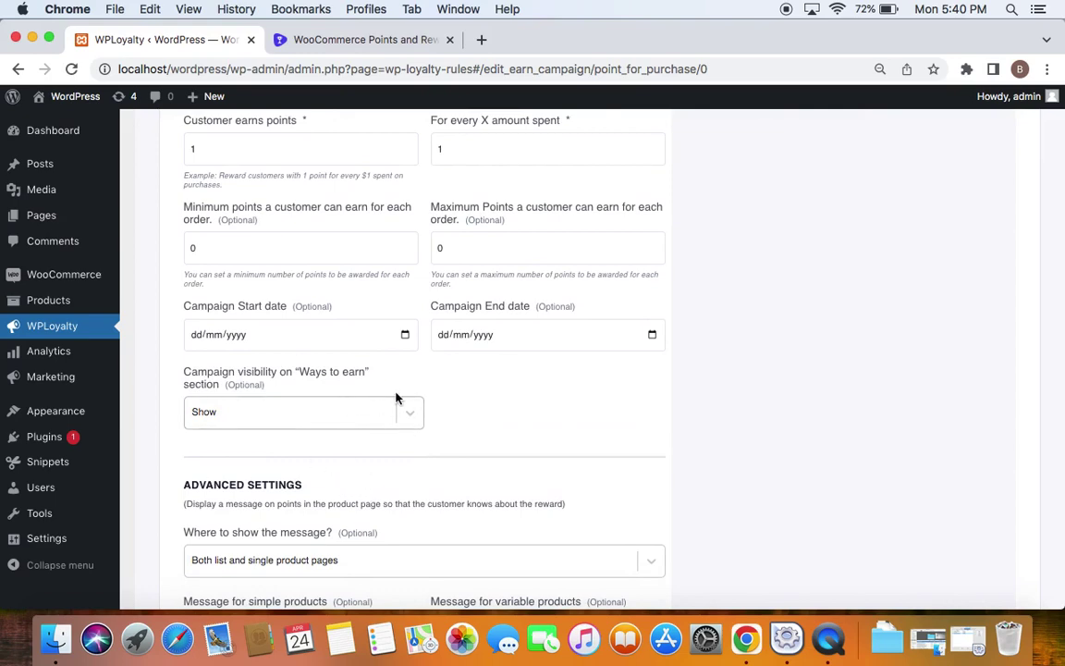
{"action": "scroll", "coordinate": [396, 388], "scroll_direction": "up", "scroll_amount": 4}
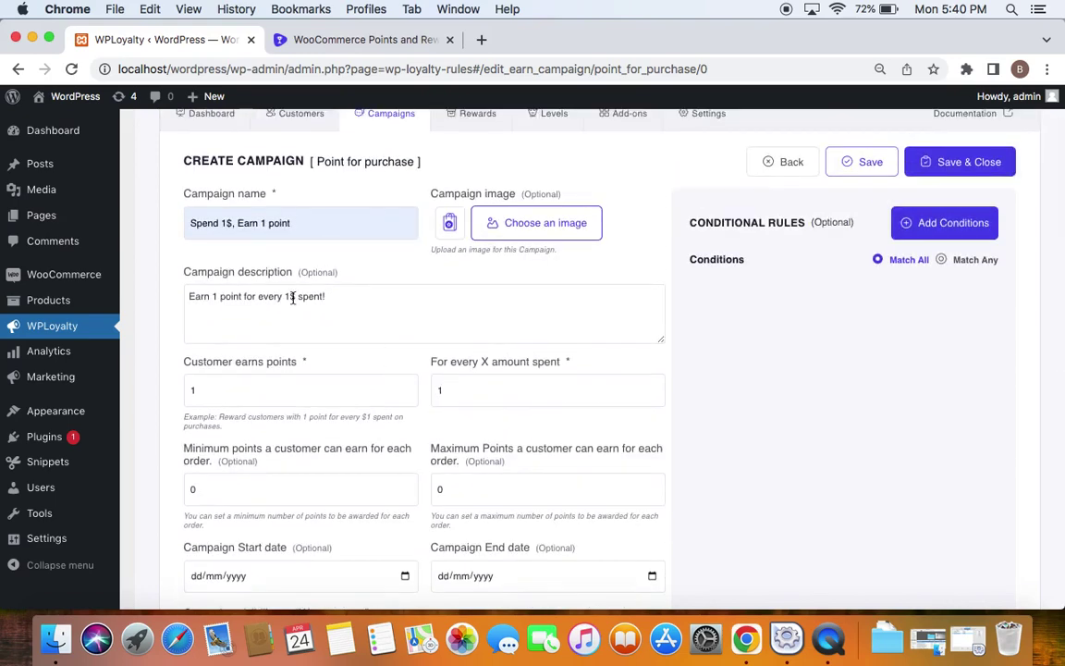
{"action": "scroll", "coordinate": [292, 298], "scroll_direction": "down", "scroll_amount": 5}
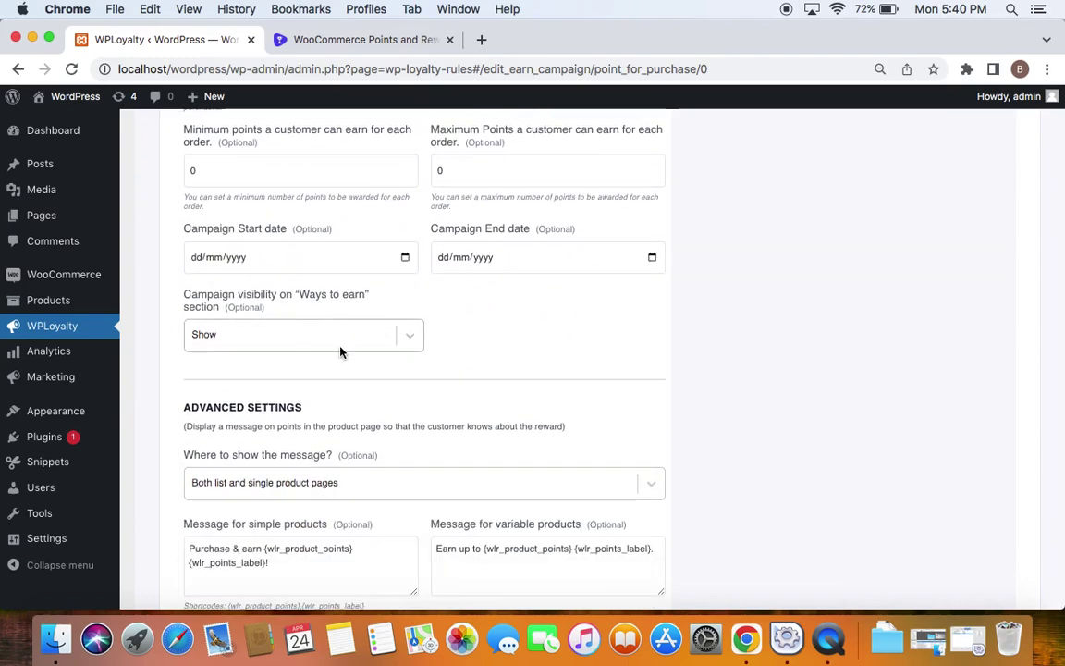
{"action": "scroll", "coordinate": [490, 388], "scroll_direction": "down", "scroll_amount": 2}
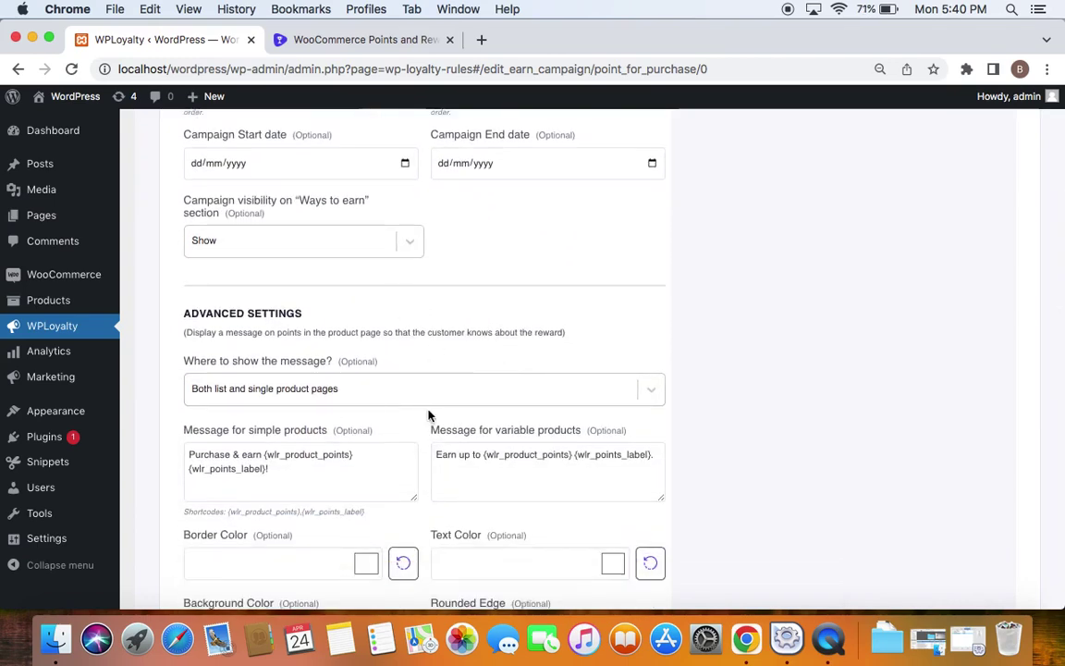
{"action": "scroll", "coordinate": [435, 415], "scroll_direction": "down", "scroll_amount": 2}
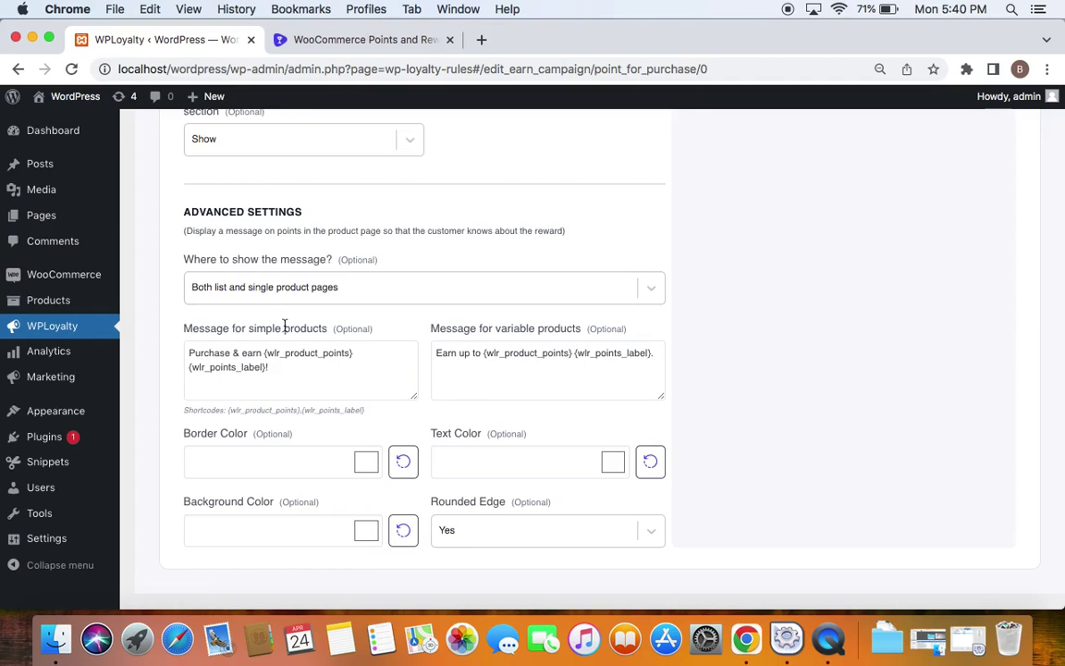
Step: Browse the conditions available for the campaign's conditional rules, then close the list without selecting any
{"action": "scroll", "coordinate": [618, 397], "scroll_direction": "up", "scroll_amount": 15}
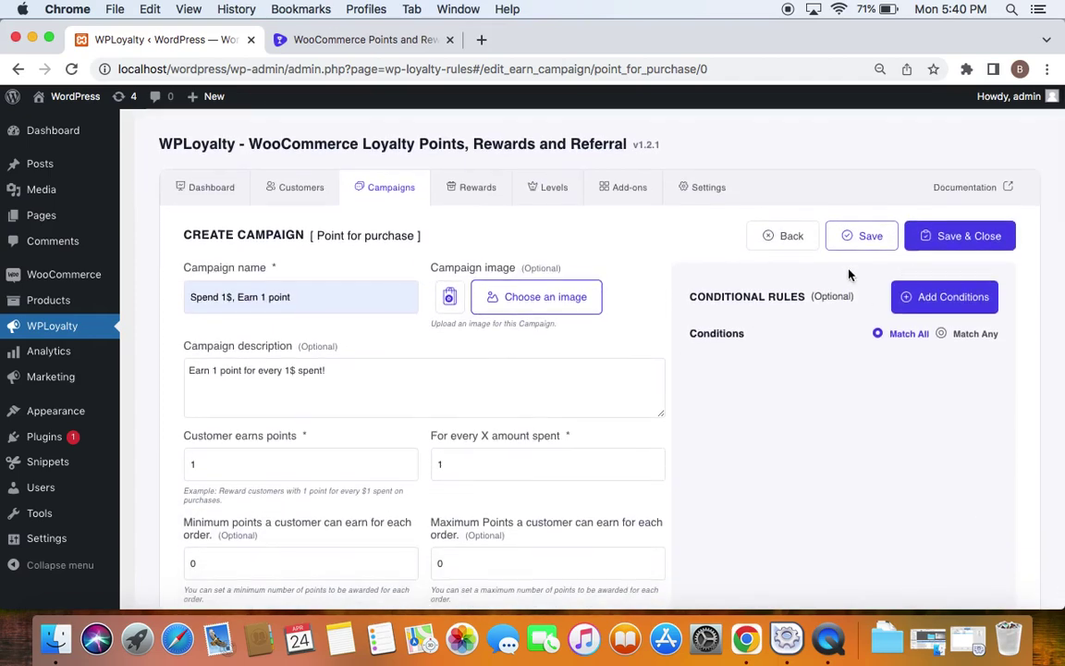
{"action": "left_click", "coordinate": [970, 299]}
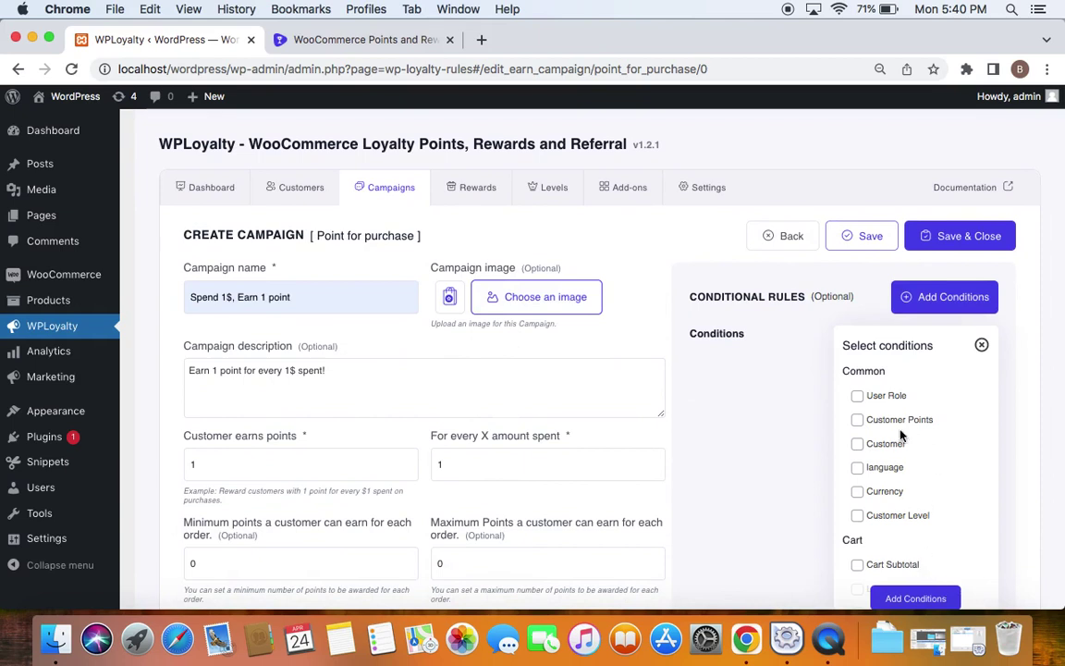
{"action": "scroll", "coordinate": [908, 509], "scroll_direction": "down", "scroll_amount": 10}
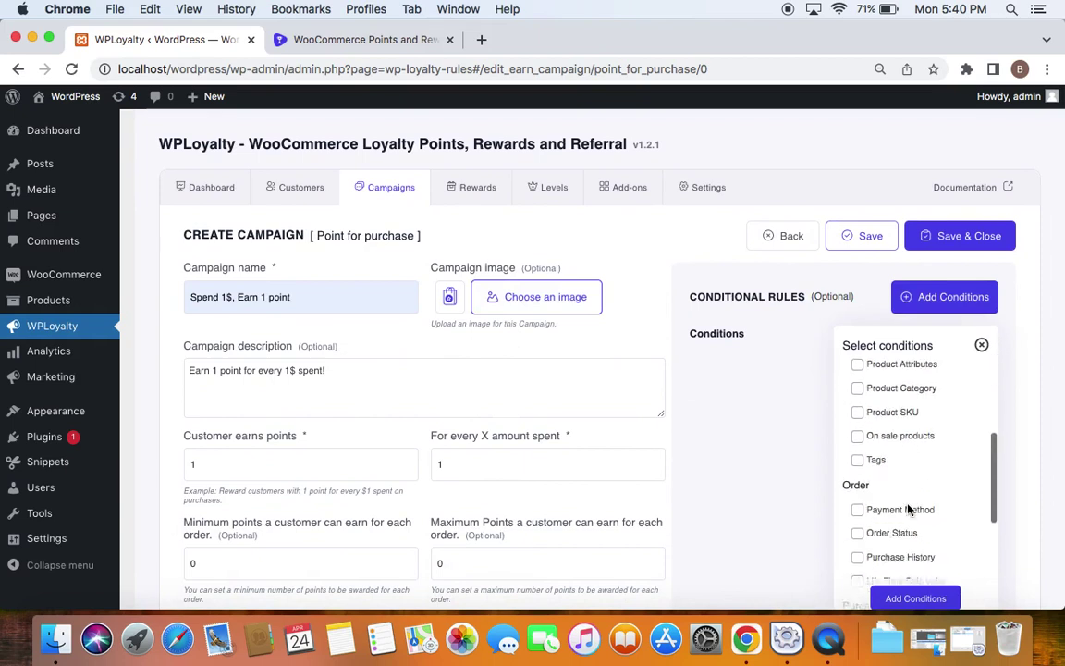
{"action": "left_click", "coordinate": [981, 346]}
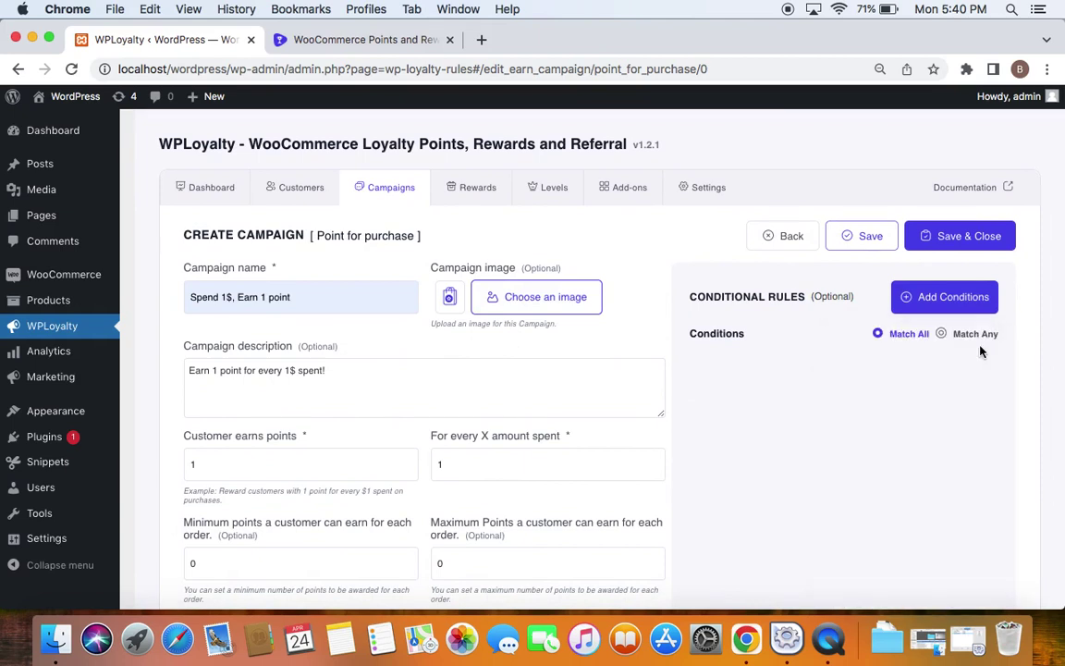
Step: Save the Points for Purchase campaign and close its editor
{"action": "scroll", "coordinate": [602, 324], "scroll_direction": "down", "scroll_amount": 1}
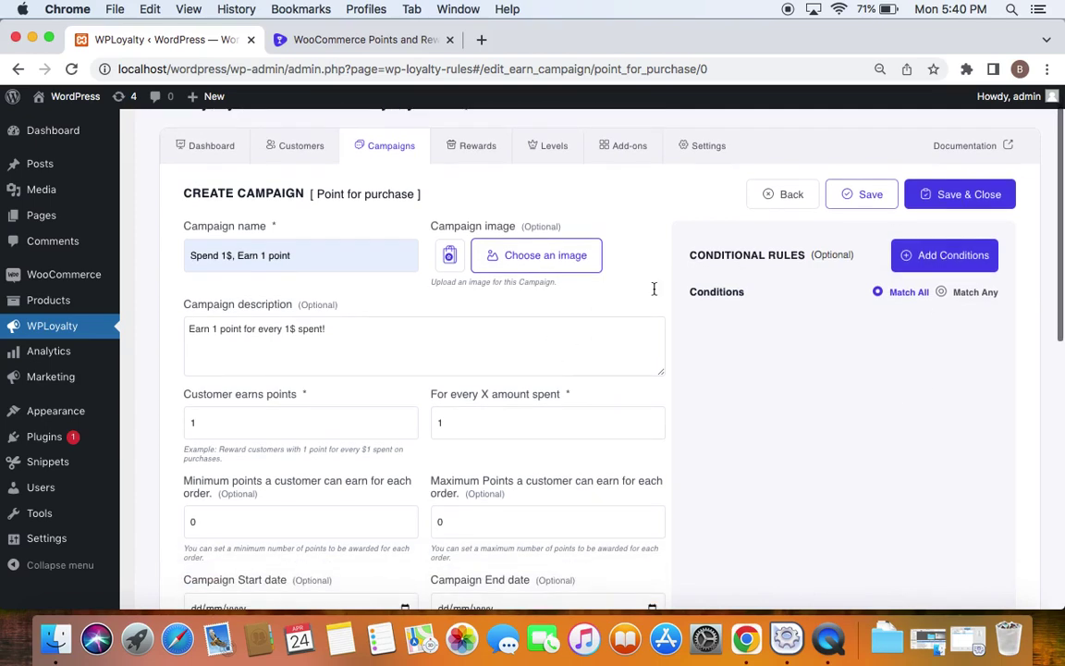
{"action": "left_click", "coordinate": [941, 193]}
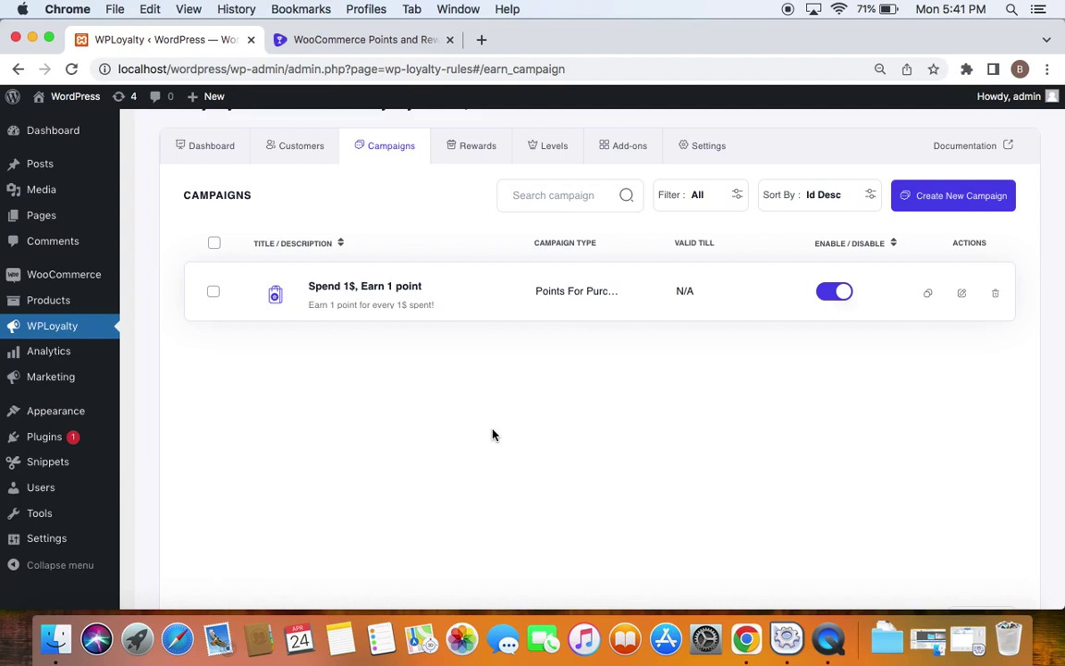
Step: Create a new Points Conversion reward and title it "Spend 500 points for $5 discount"
{"action": "left_click", "coordinate": [461, 160]}
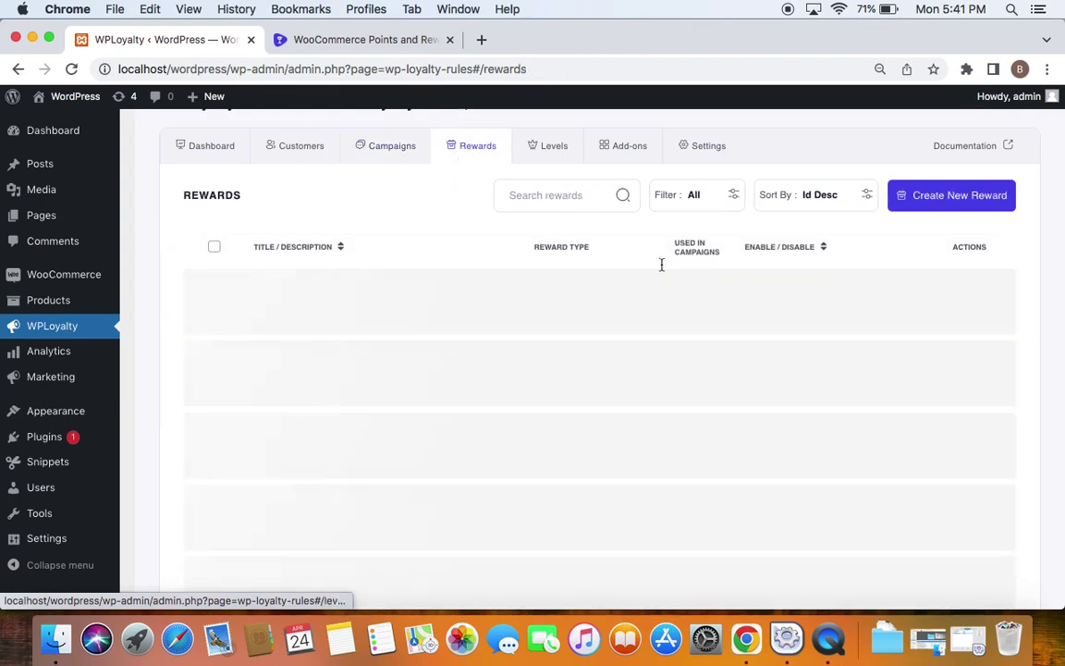
{"action": "left_click", "coordinate": [935, 198]}
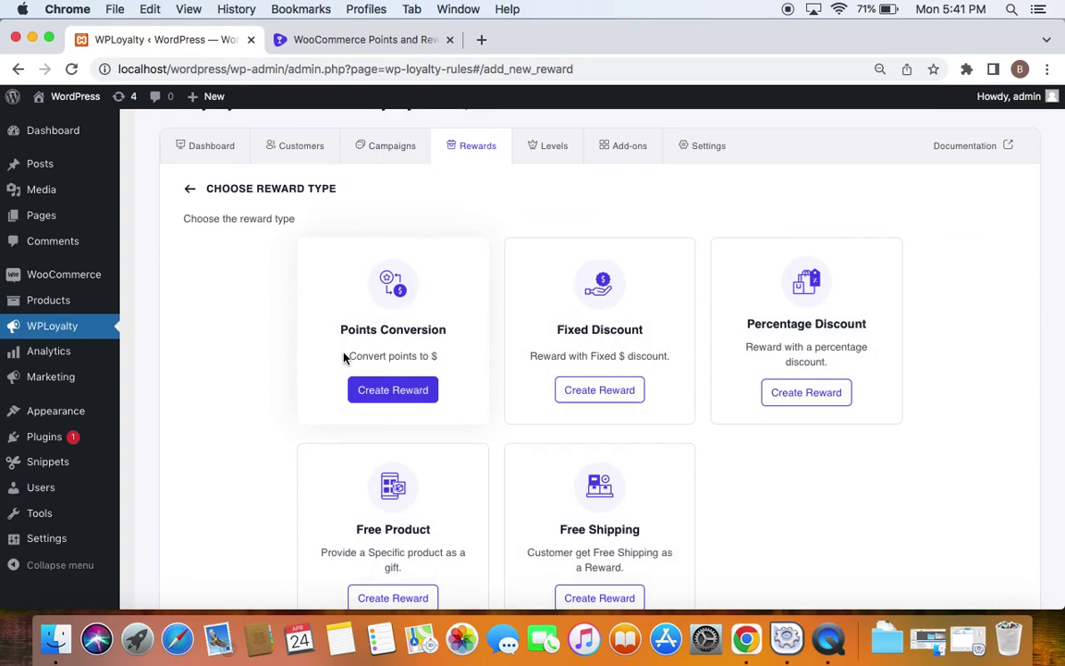
{"action": "left_click", "coordinate": [390, 394]}
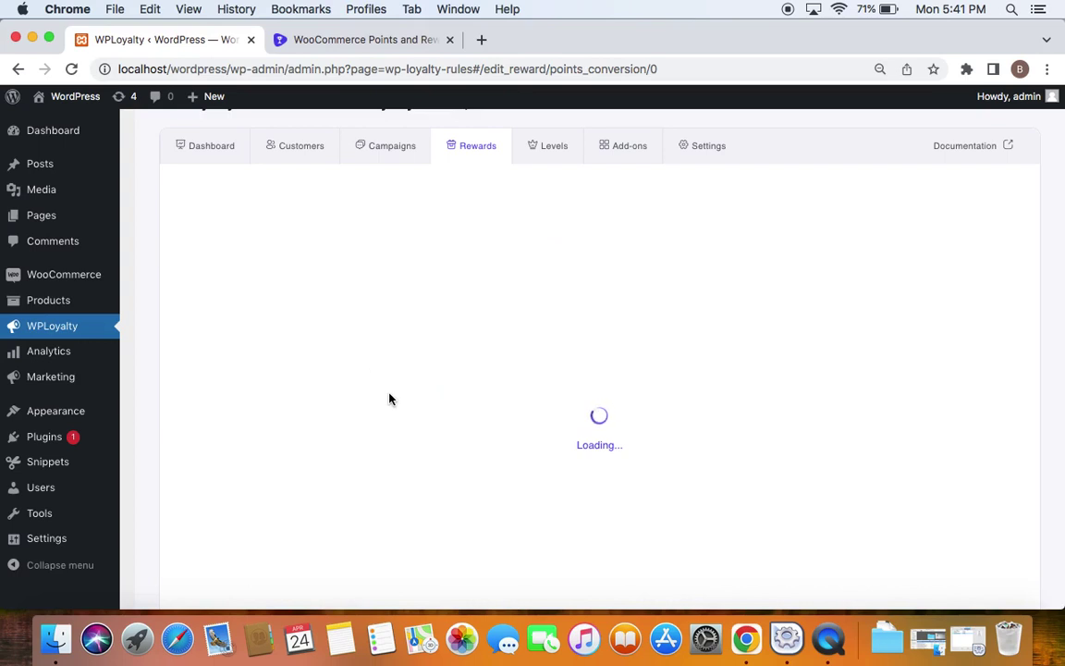
{"action": "left_click", "coordinate": [323, 258]}
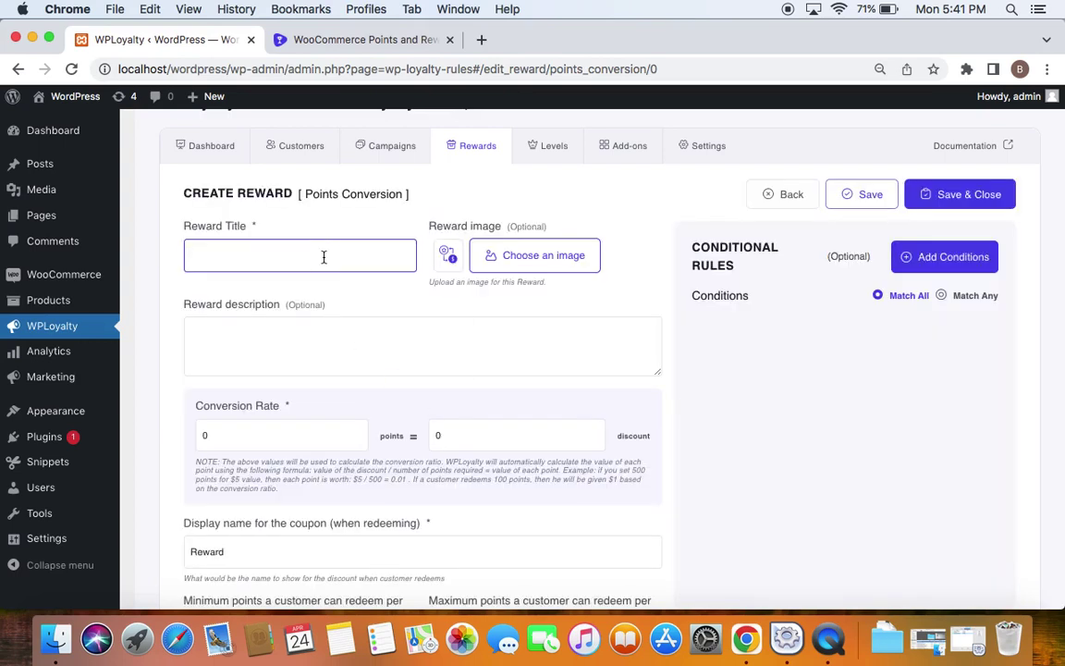
{"action": "type", "text": "Spend 500 points for $5 discount"}
Step: Enter "Spend 500 points and get $5 discount on cart" as the reward description
{"action": "left_click", "coordinate": [376, 331]}
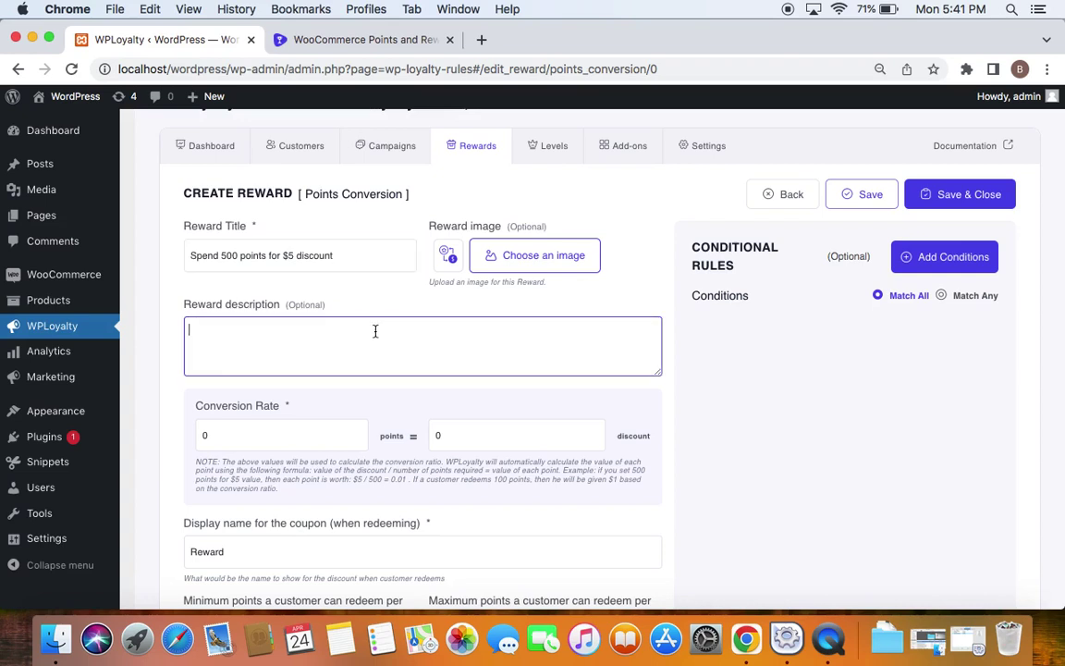
{"action": "type", "text": "En"}
{"action": "type", "text": "Spend 50"}
{"action": "type", "text": "0 p"}
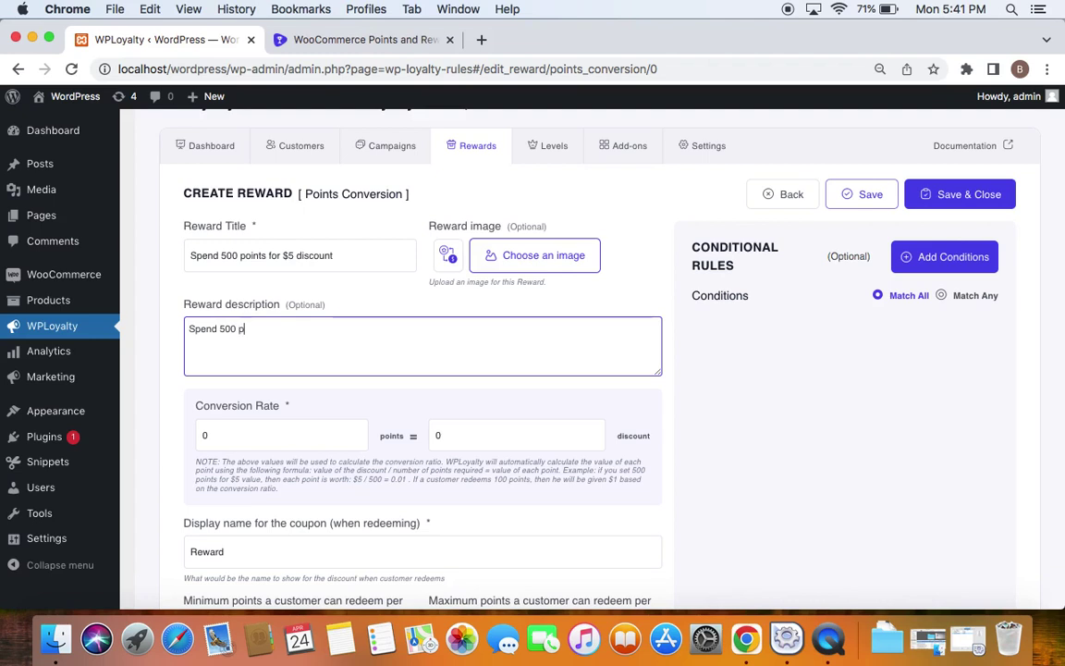
{"action": "type", "text": "oints and get $5 discount on cart"}
{"action": "left_click", "coordinate": [486, 400]}
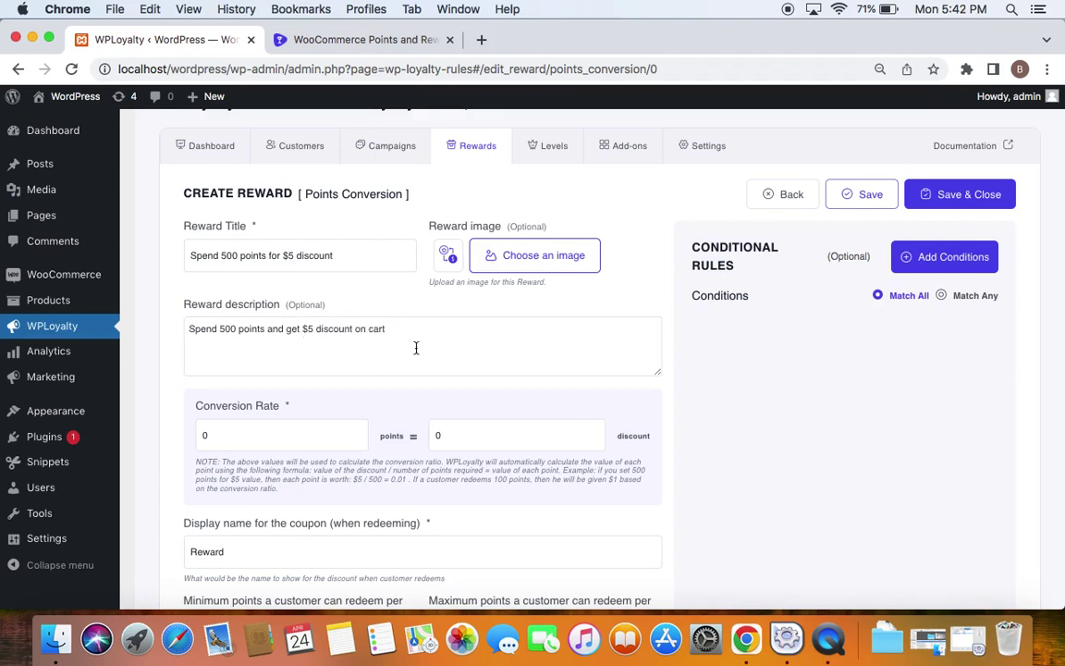
Step: Set the reward's conversion rate to 500 points for a discount of 5
{"action": "scroll", "coordinate": [417, 348], "scroll_direction": "down", "scroll_amount": 2}
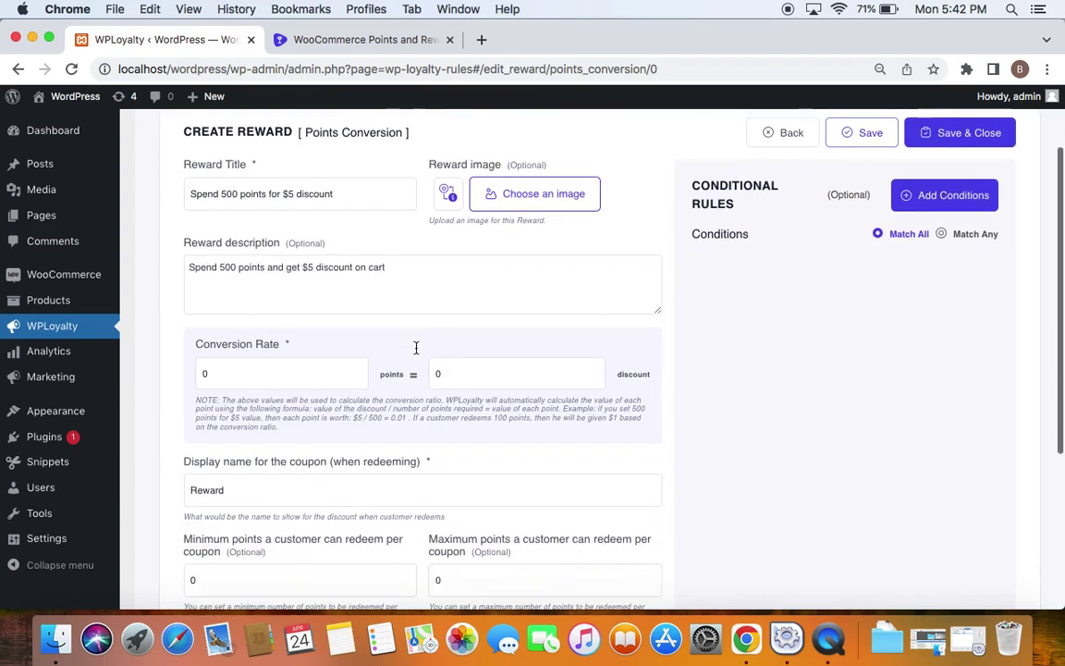
{"action": "left_click", "coordinate": [320, 374]}
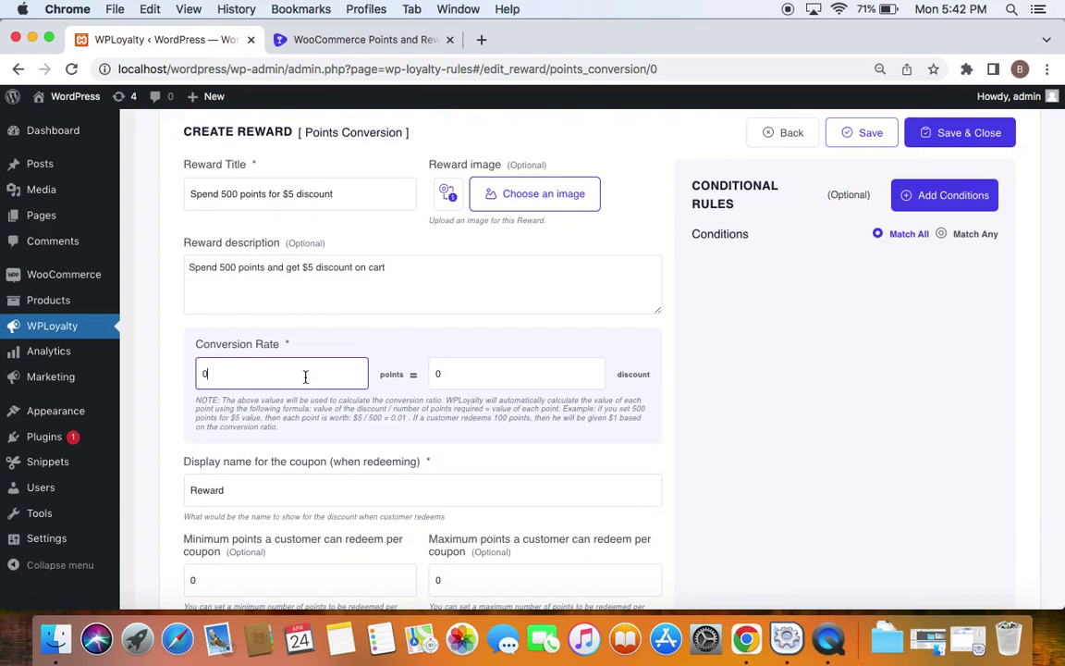
{"action": "key", "text": "BackSpace"}
{"action": "type", "text": "500"}
{"action": "left_click", "coordinate": [469, 372]}
{"action": "key", "text": "BackSpace"}
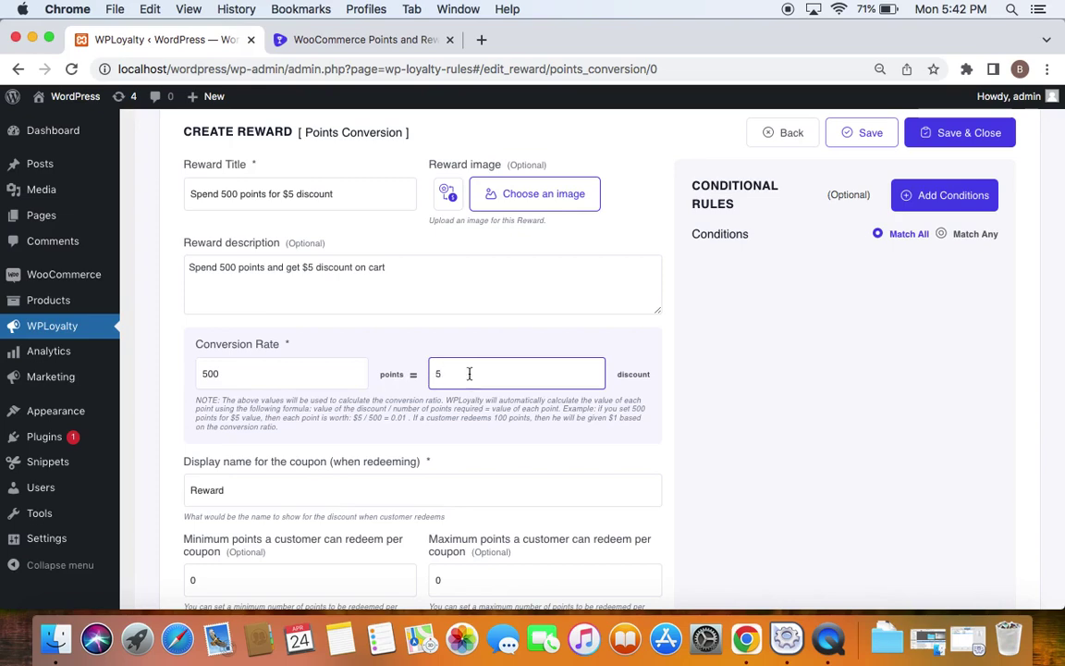
Step: Review the reward's title, description and conversion rate, including the note on how each point's value is calculated
{"action": "scroll", "coordinate": [370, 375], "scroll_direction": "up", "scroll_amount": 2}
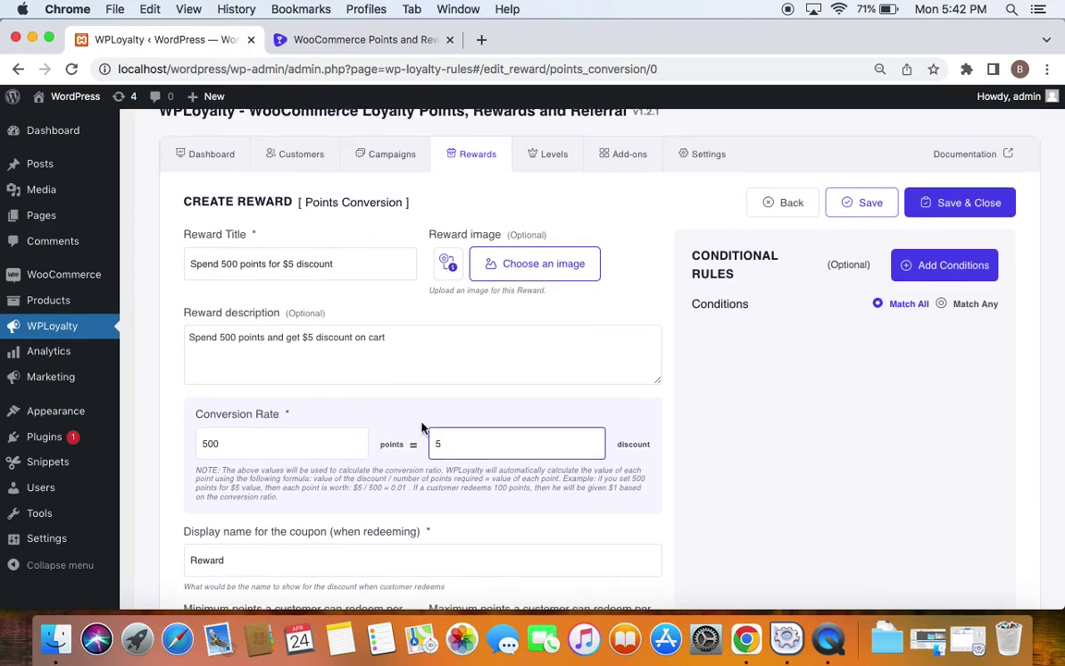
{"action": "scroll", "coordinate": [422, 427], "scroll_direction": "down", "scroll_amount": 2}
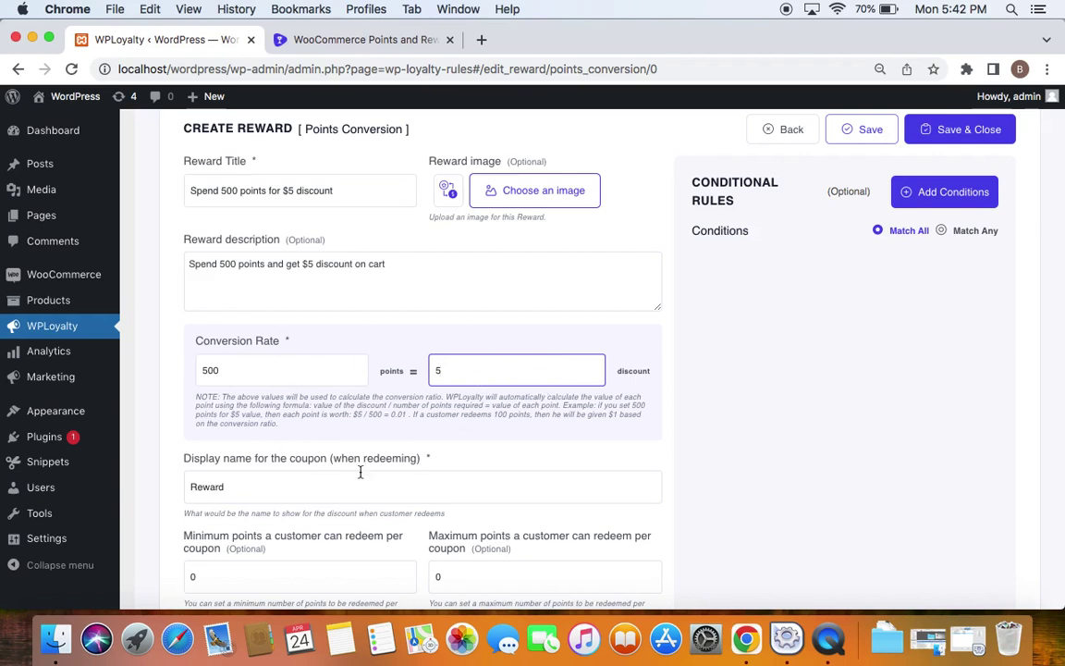
{"action": "scroll", "coordinate": [427, 366], "scroll_direction": "up", "scroll_amount": 2}
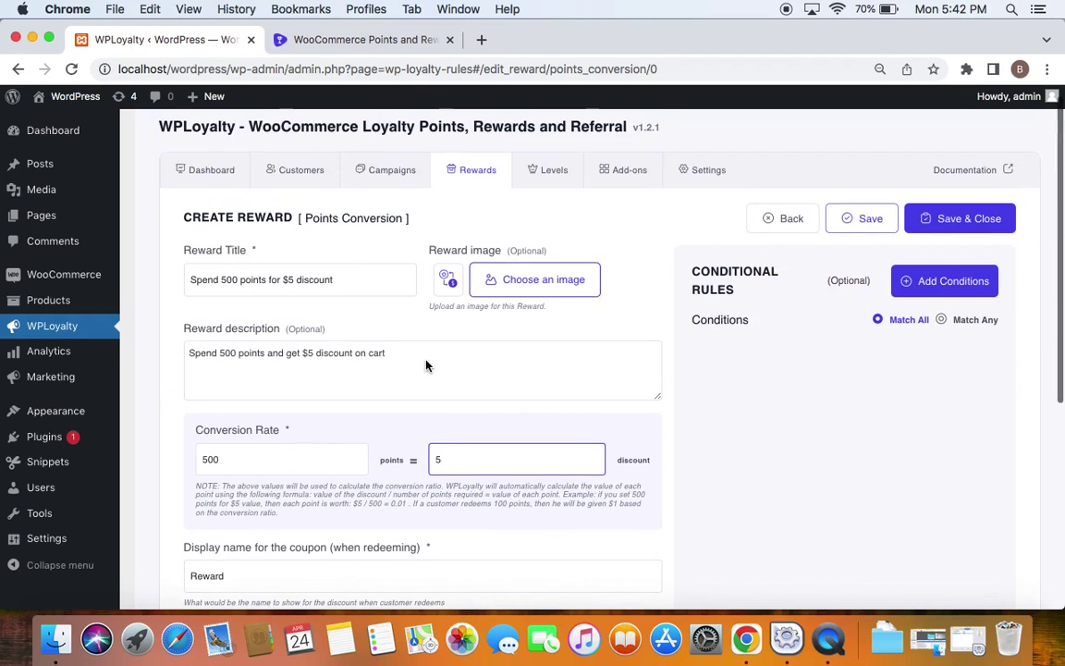
{"action": "scroll", "coordinate": [427, 366], "scroll_direction": "down", "scroll_amount": 1}
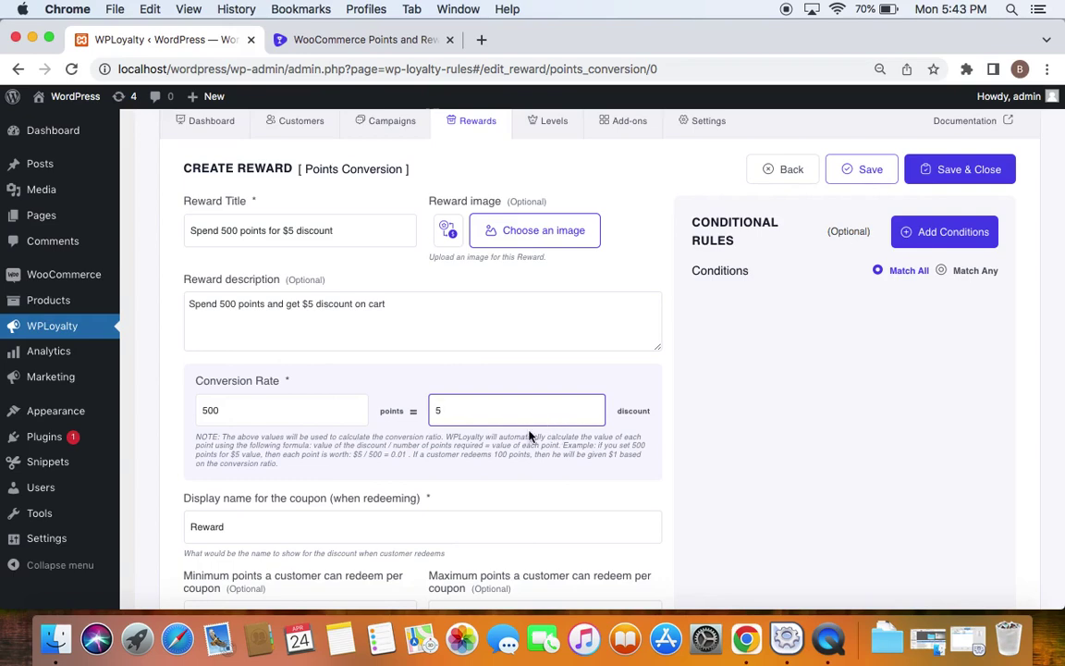
{"action": "scroll", "coordinate": [530, 436], "scroll_direction": "down", "scroll_amount": 3}
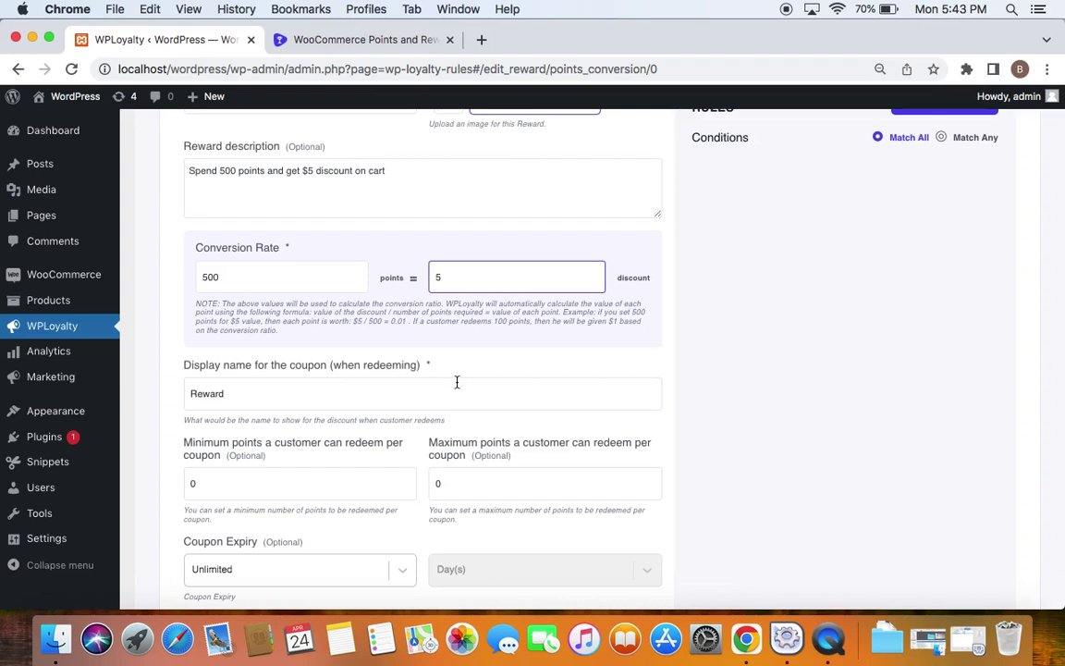
{"action": "scroll", "coordinate": [452, 370], "scroll_direction": "up", "scroll_amount": 1}
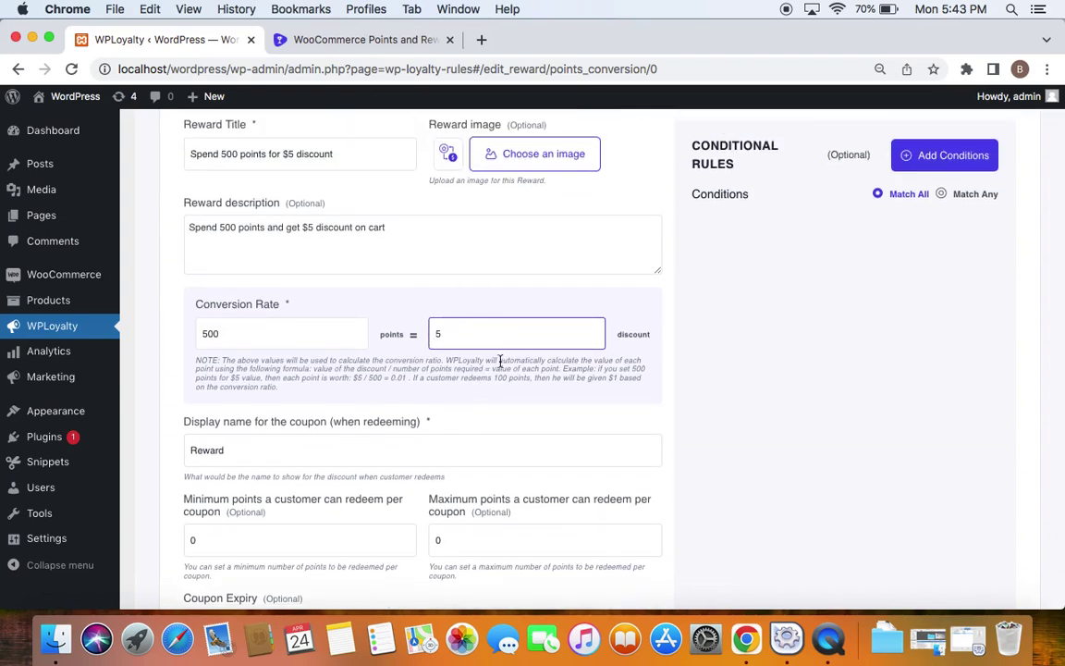
{"action": "scroll", "coordinate": [500, 360], "scroll_direction": "down", "scroll_amount": 2}
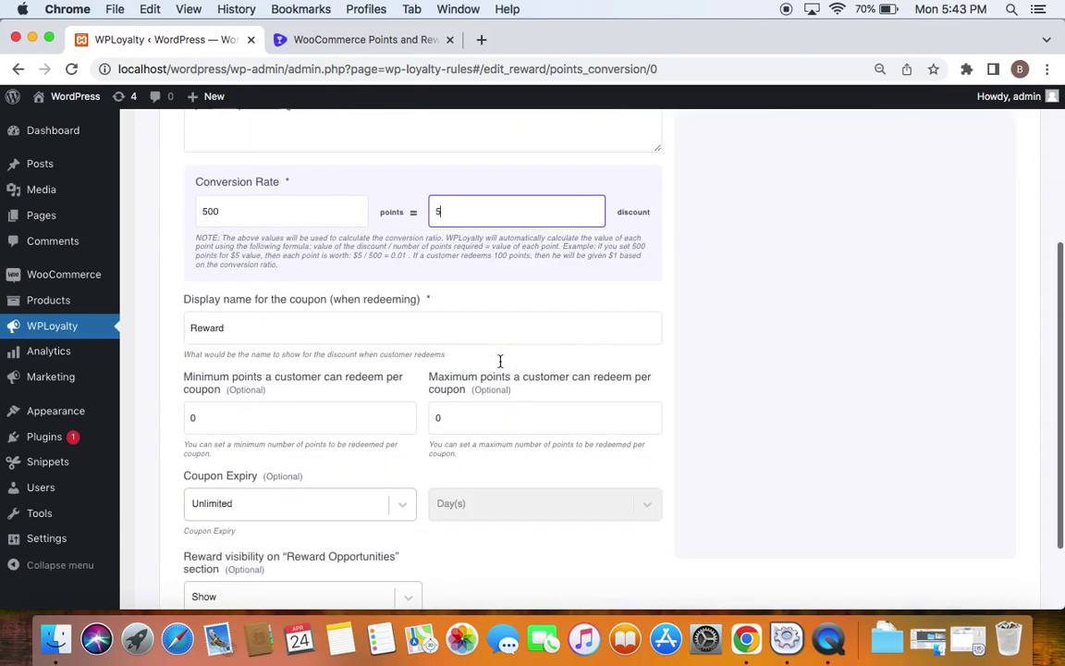
Step: Review the coupon display name, minimum and maximum redeemable points, coupon expiry choices and "Reward Opportunities" visibility
{"action": "left_click", "coordinate": [229, 329]}
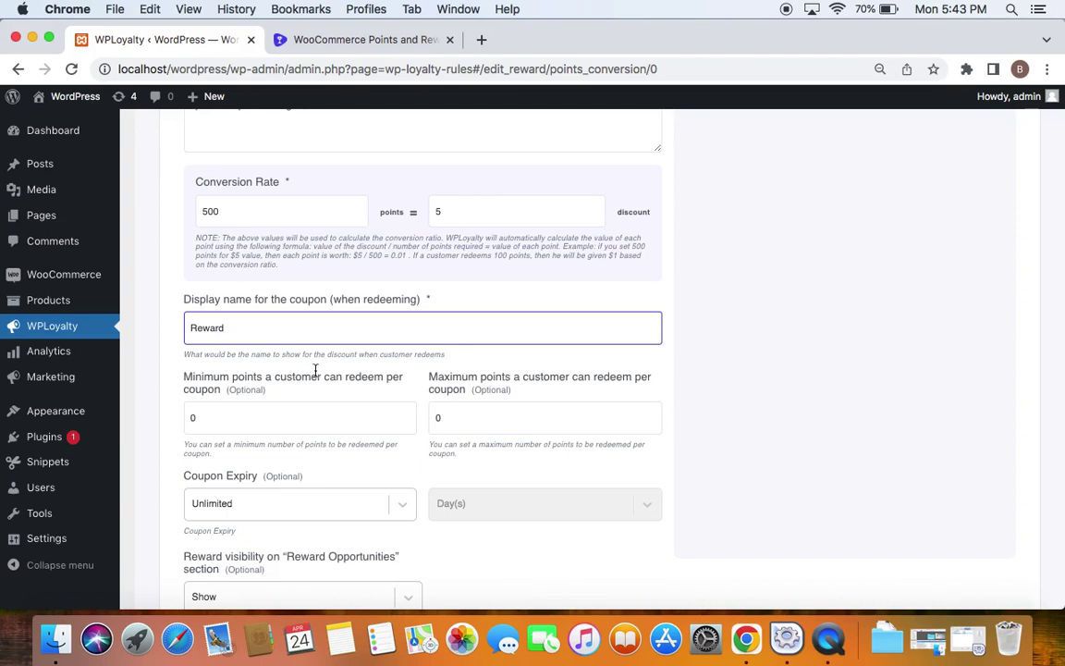
{"action": "left_click", "coordinate": [237, 398]}
{"action": "scroll", "coordinate": [238, 396], "scroll_direction": "down", "scroll_amount": 1}
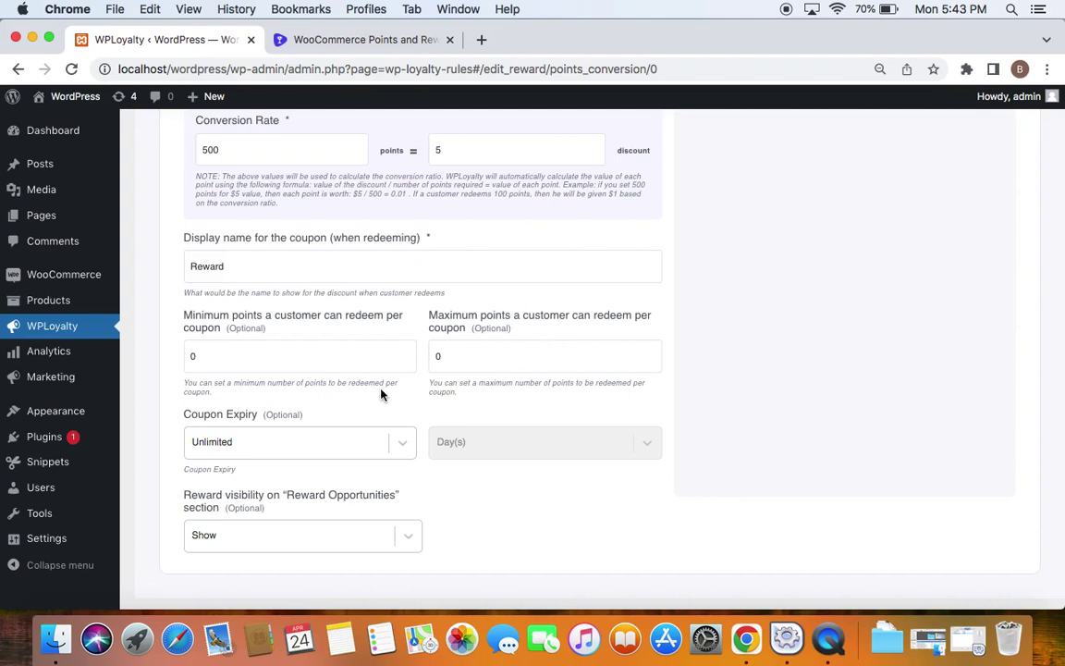
{"action": "scroll", "coordinate": [368, 434], "scroll_direction": "up", "scroll_amount": 1}
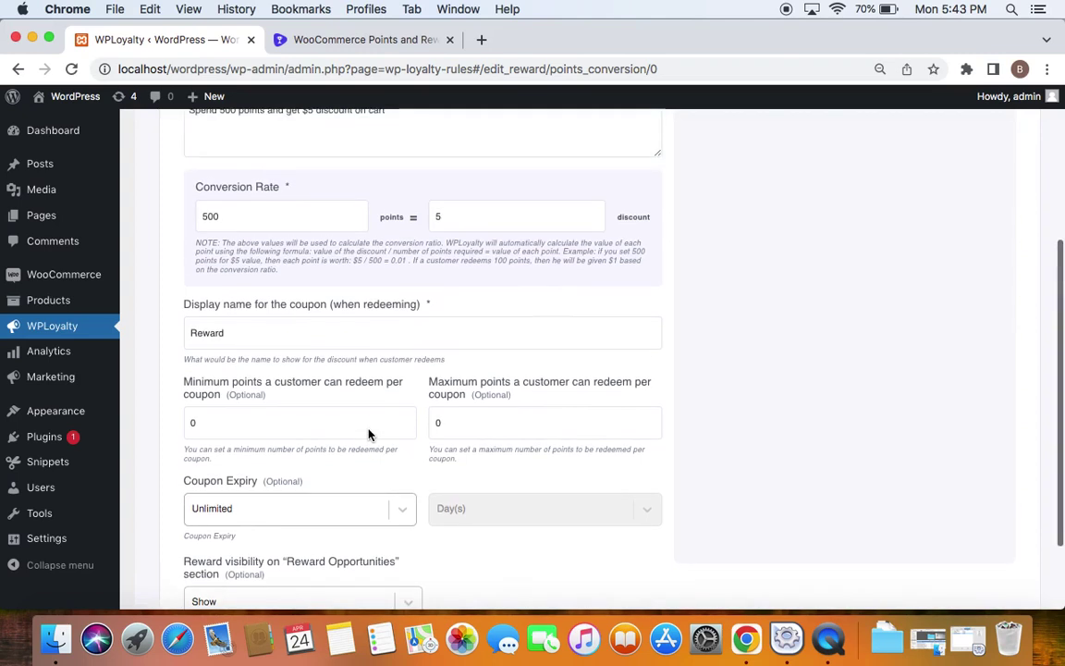
{"action": "left_click", "coordinate": [401, 509]}
{"action": "scroll", "coordinate": [287, 409], "scroll_direction": "down", "scroll_amount": 4}
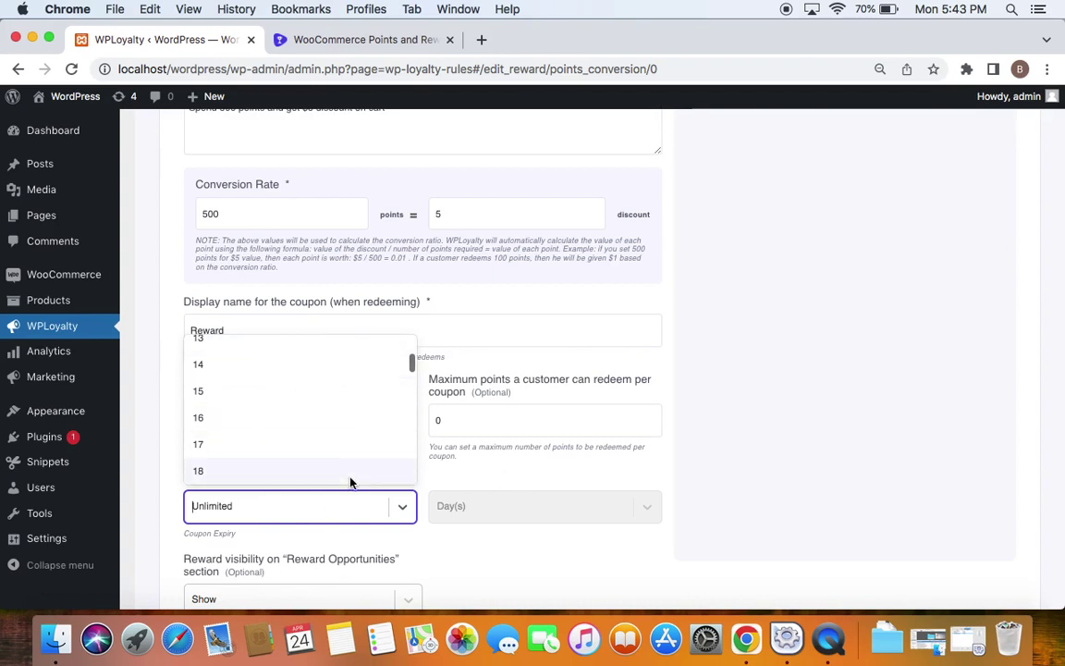
{"action": "left_click", "coordinate": [524, 482]}
{"action": "scroll", "coordinate": [349, 370], "scroll_direction": "down", "scroll_amount": 3}
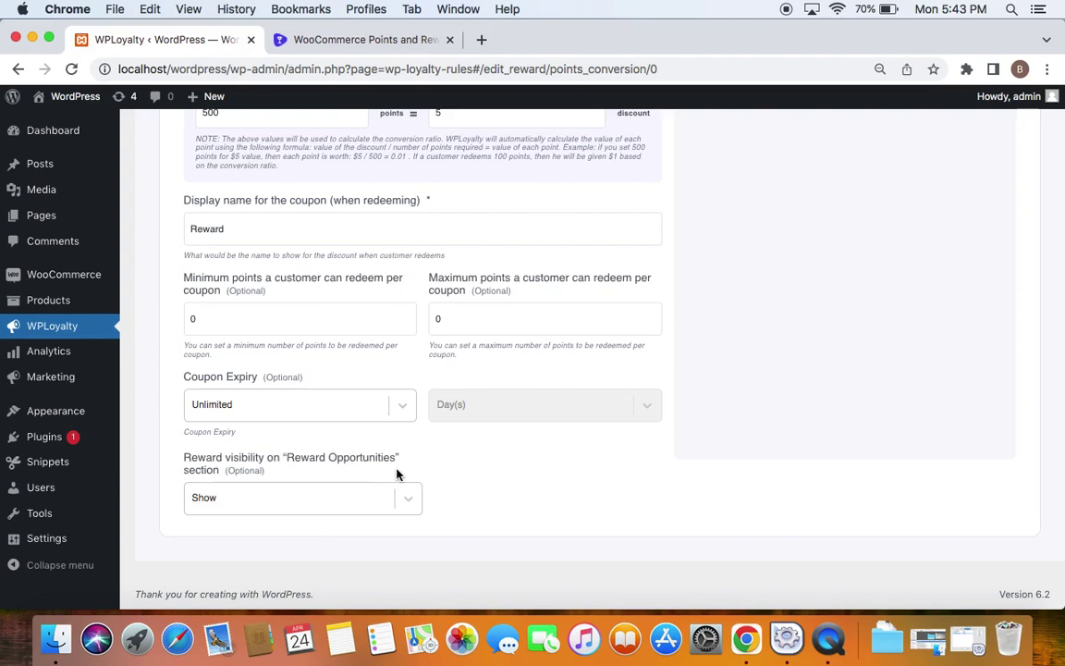
{"action": "scroll", "coordinate": [443, 495], "scroll_direction": "up", "scroll_amount": 5}
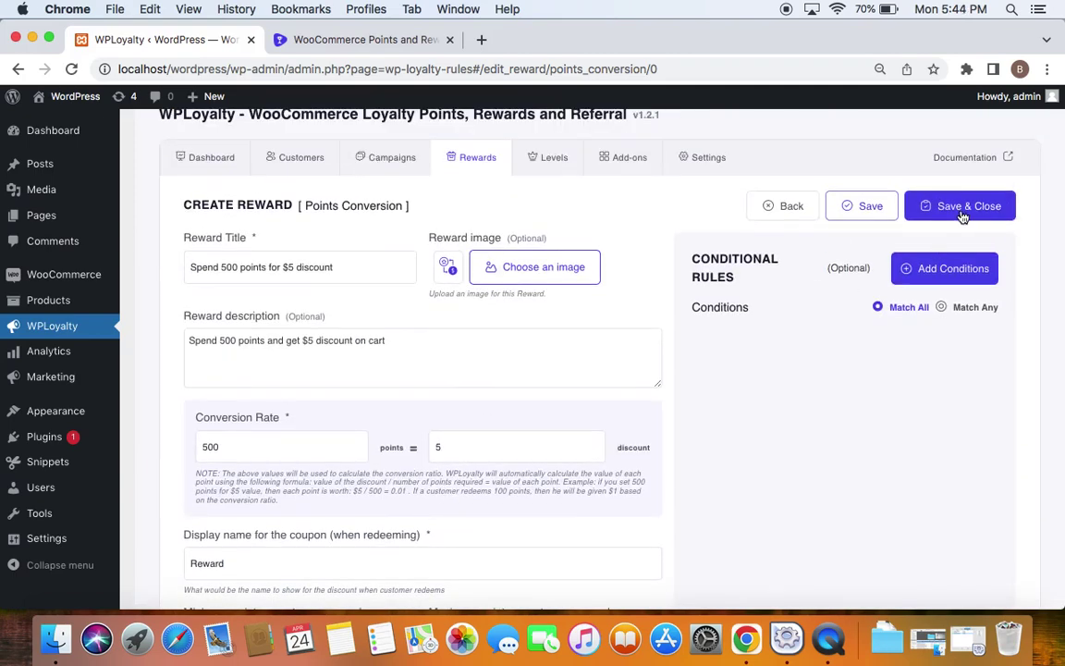
Step: Browse the conditions available for the reward's conditional rules, and close the list without selecting any
{"action": "left_click", "coordinate": [934, 273]}
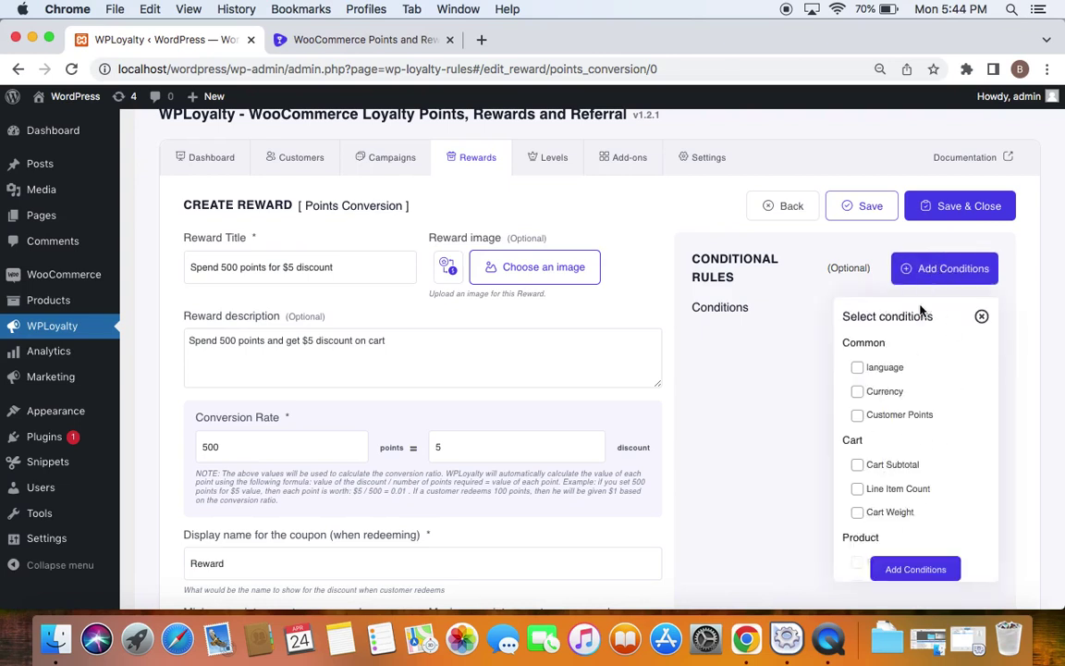
{"action": "scroll", "coordinate": [873, 469], "scroll_direction": "down", "scroll_amount": 5}
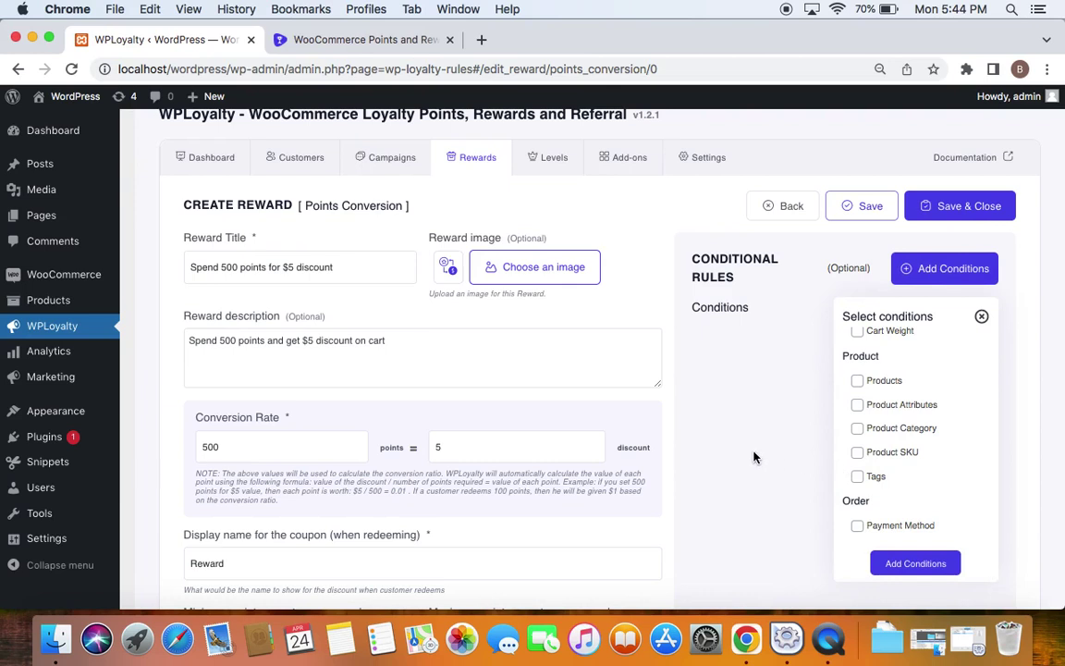
{"action": "left_click", "coordinate": [982, 316]}
Step: Save and close the Points Conversion reward, and check the campaign and reward lists
{"action": "left_click", "coordinate": [944, 211]}
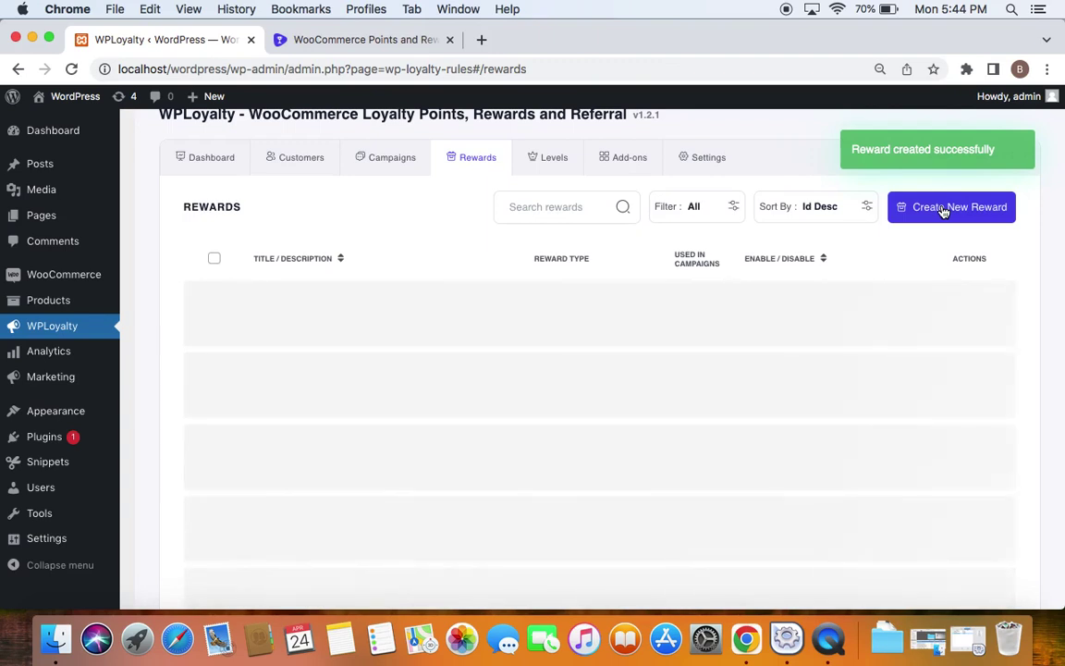
{"action": "left_click", "coordinate": [403, 160]}
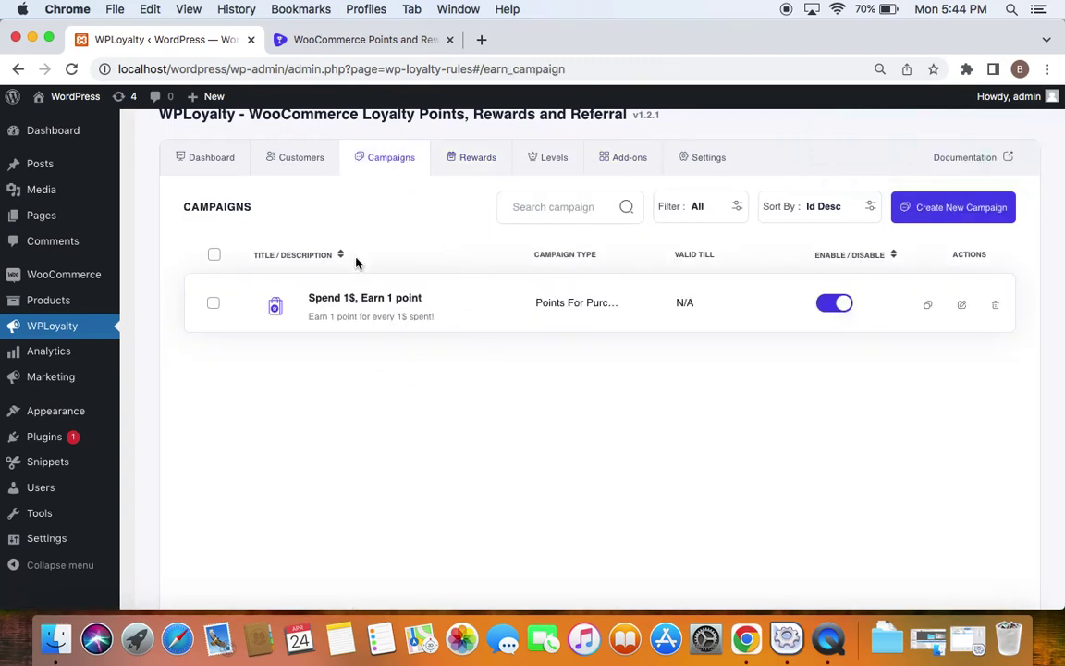
{"action": "left_click", "coordinate": [468, 171]}
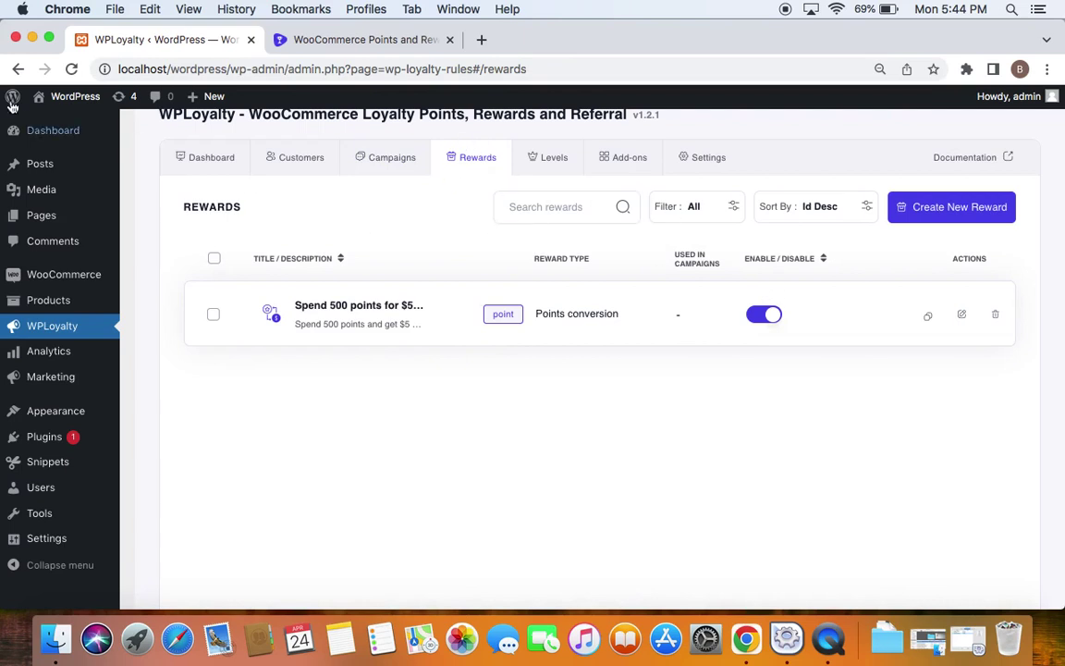
Step: Open the WordPress storefront in a new browser tab and go to its Shop page
{"action": "left_click", "coordinate": [51, 99]}
{"action": "left_click", "coordinate": [102, 104]}
{"action": "left_click", "coordinate": [296, 39]}
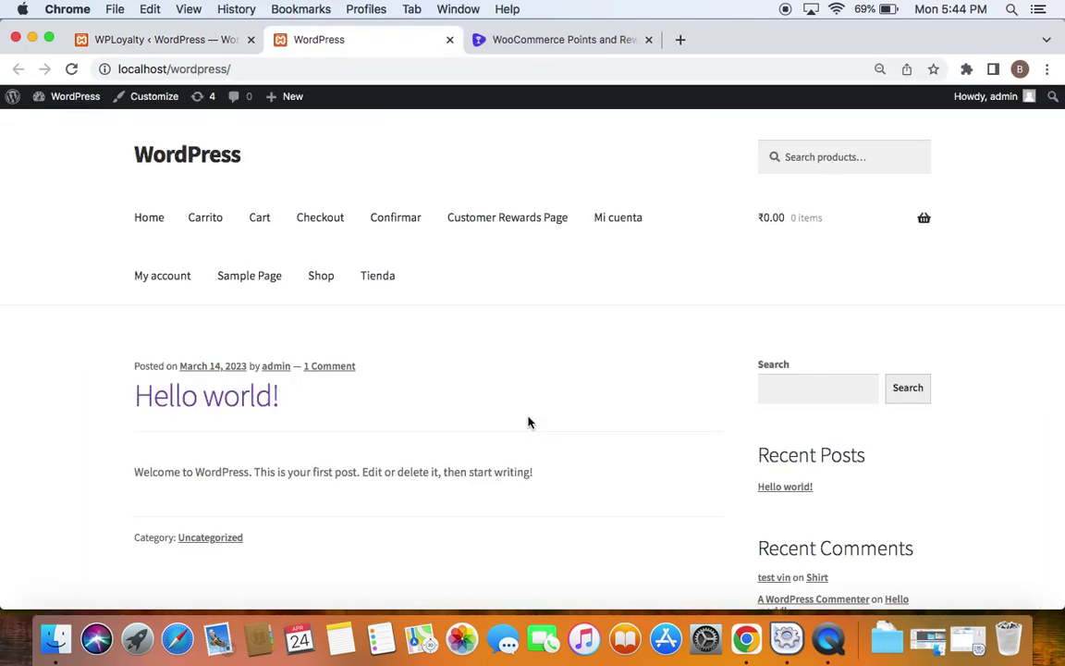
{"action": "left_click", "coordinate": [324, 278]}
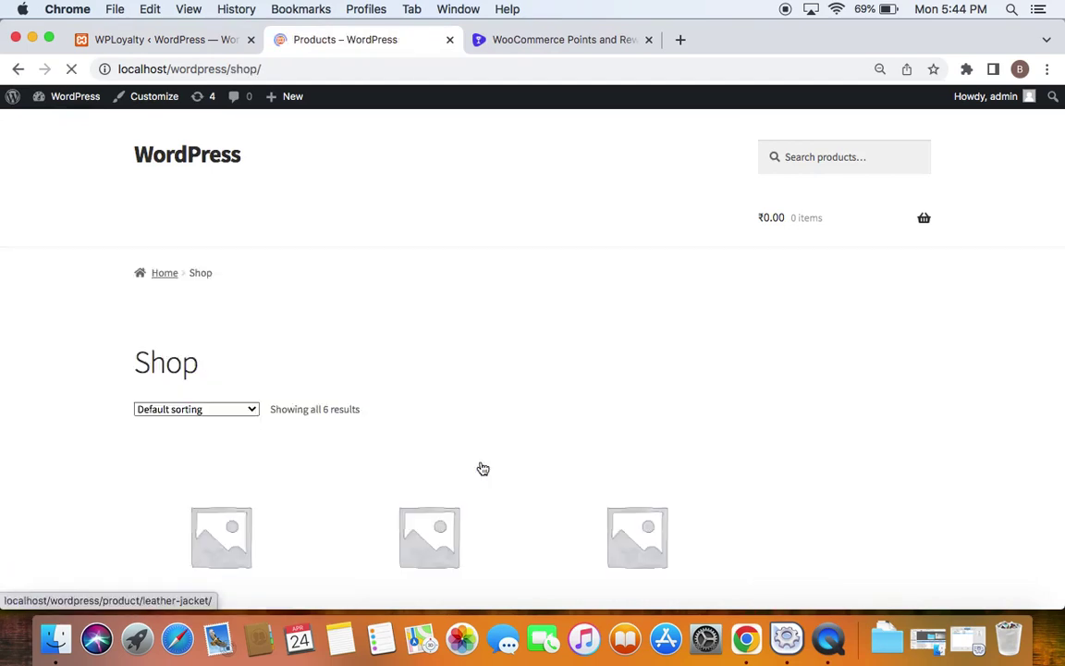
Step: Examine the points-earning message shown for each product on the Shop page
{"action": "scroll", "coordinate": [481, 467], "scroll_direction": "down", "scroll_amount": 5}
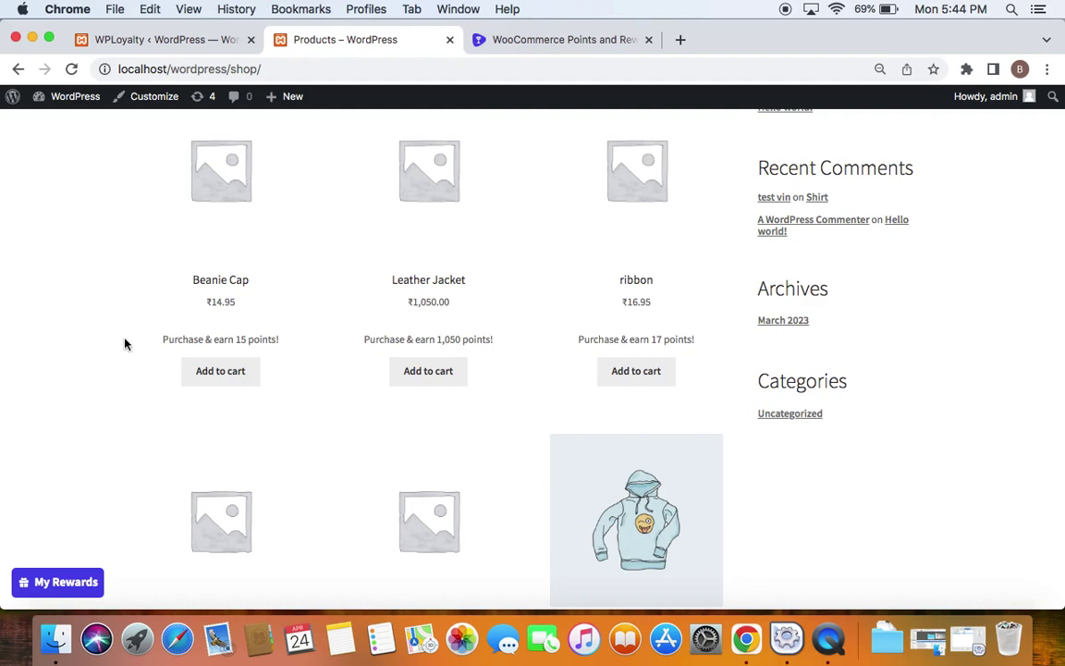
{"action": "scroll", "coordinate": [307, 345], "scroll_direction": "up", "scroll_amount": 2}
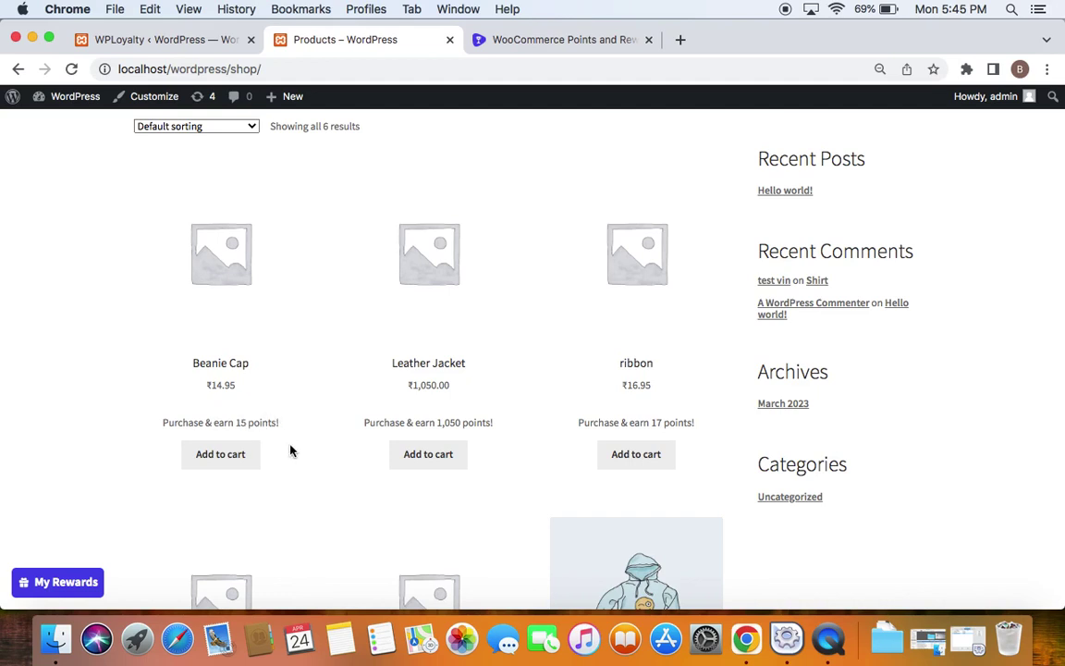
{"action": "scroll", "coordinate": [329, 478], "scroll_direction": "down", "scroll_amount": 2}
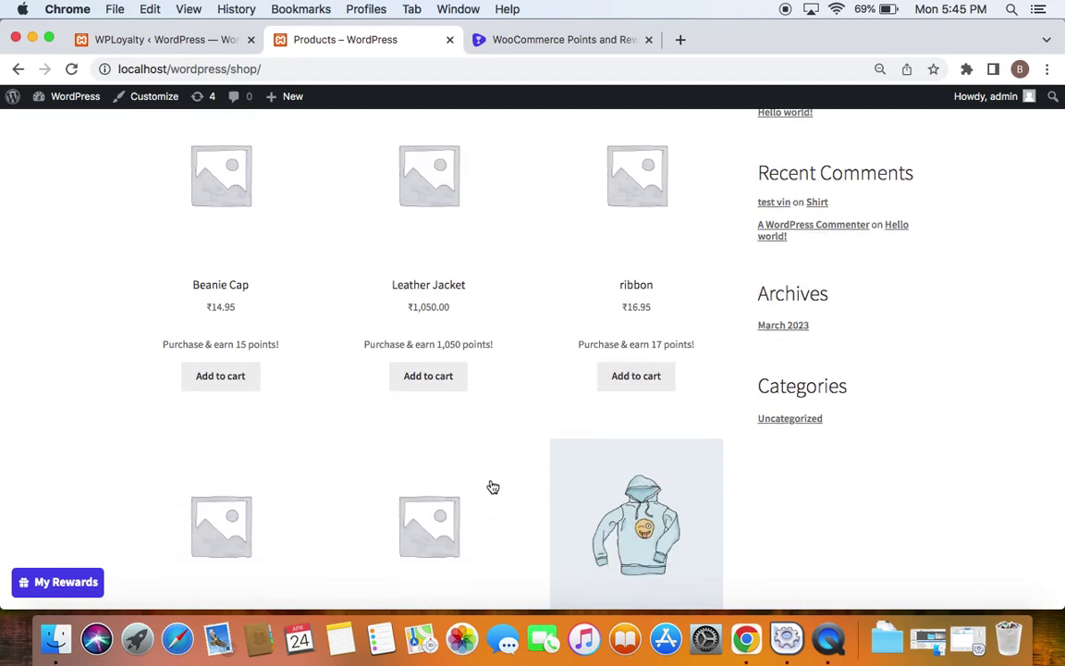
{"action": "scroll", "coordinate": [490, 485], "scroll_direction": "down", "scroll_amount": 4}
{"action": "scroll", "coordinate": [490, 486], "scroll_direction": "up", "scroll_amount": 3}
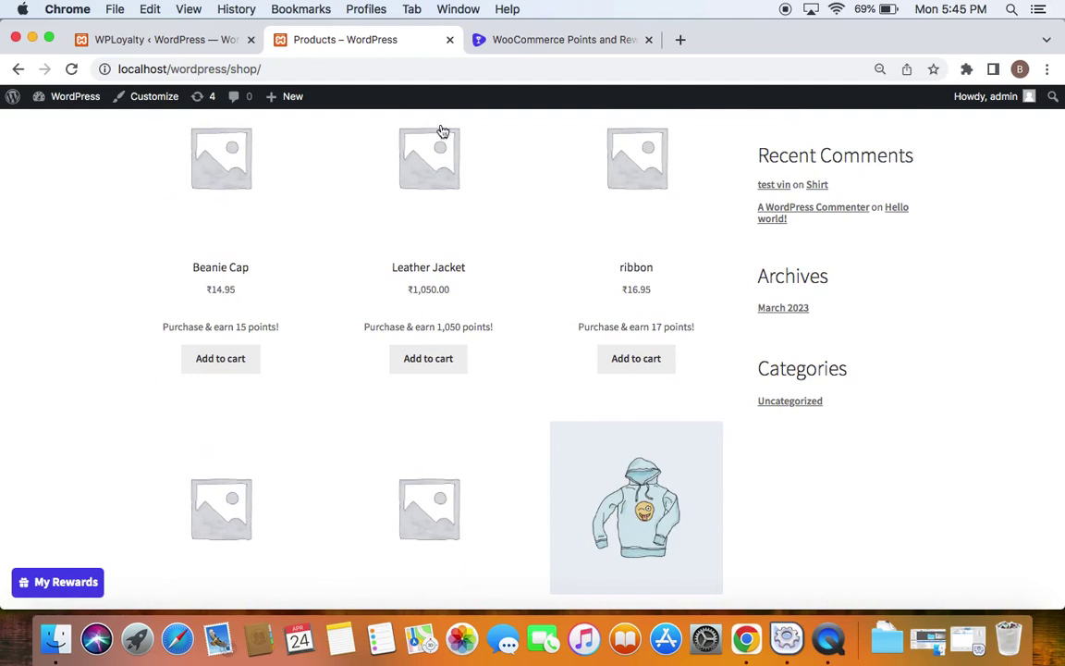
{"action": "scroll", "coordinate": [413, 341], "scroll_direction": "down", "scroll_amount": 2}
{"action": "scroll", "coordinate": [418, 342], "scroll_direction": "down", "scroll_amount": 4}
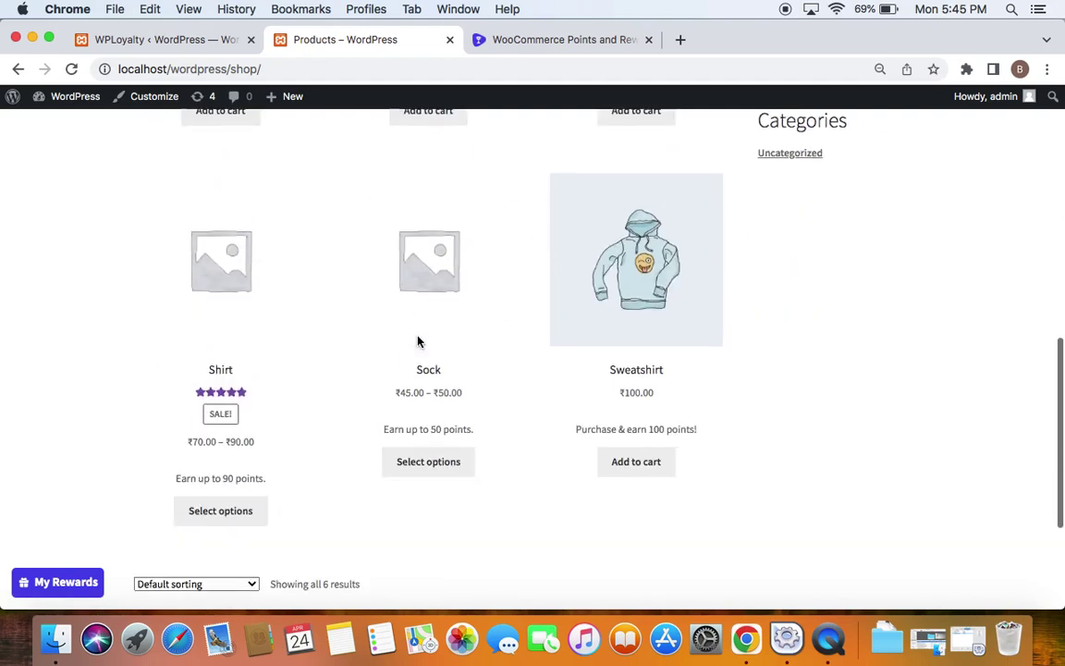
Step: Add the Sweatshirt to the cart, then set its quantity to 3 on the Cart page and update the cart
{"action": "left_click", "coordinate": [636, 462]}
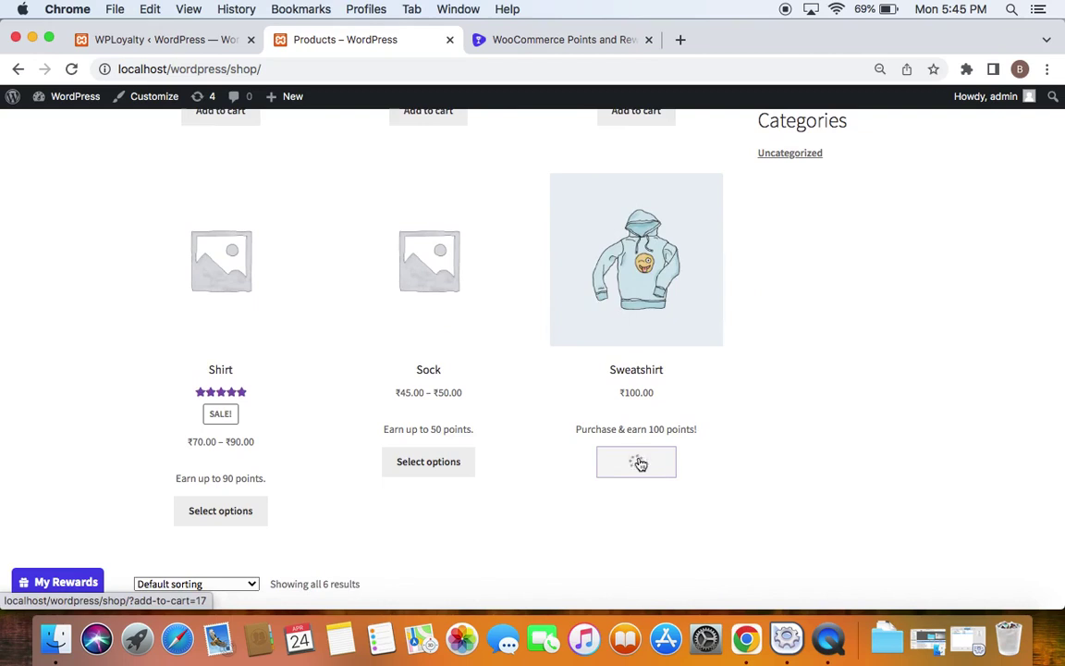
{"action": "left_click", "coordinate": [675, 469]}
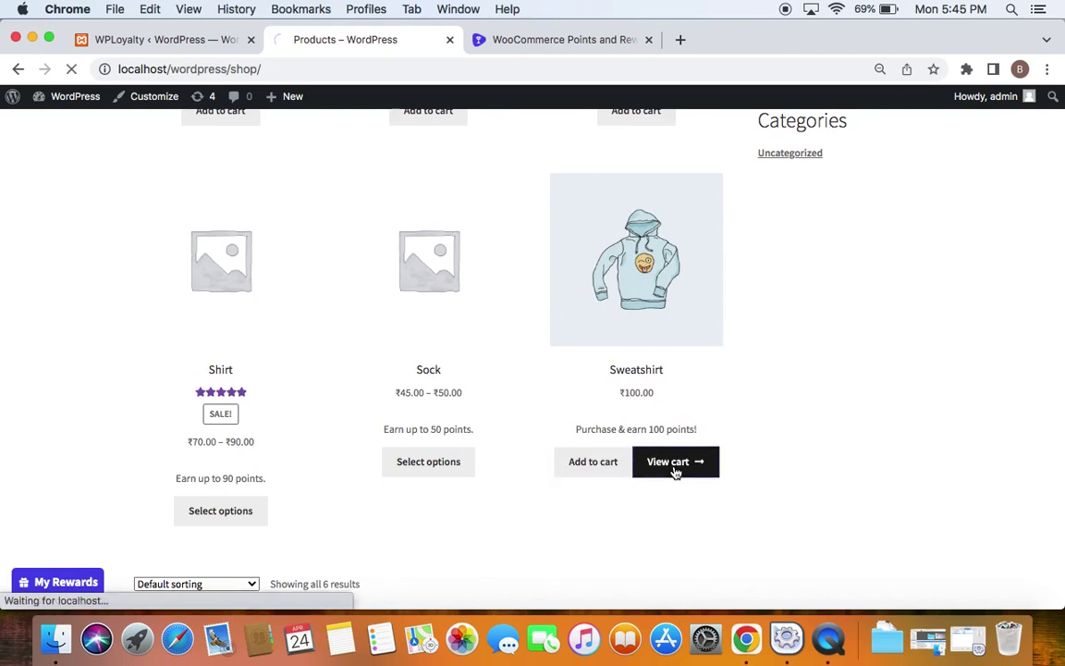
{"action": "scroll", "coordinate": [467, 369], "scroll_direction": "down", "scroll_amount": 7}
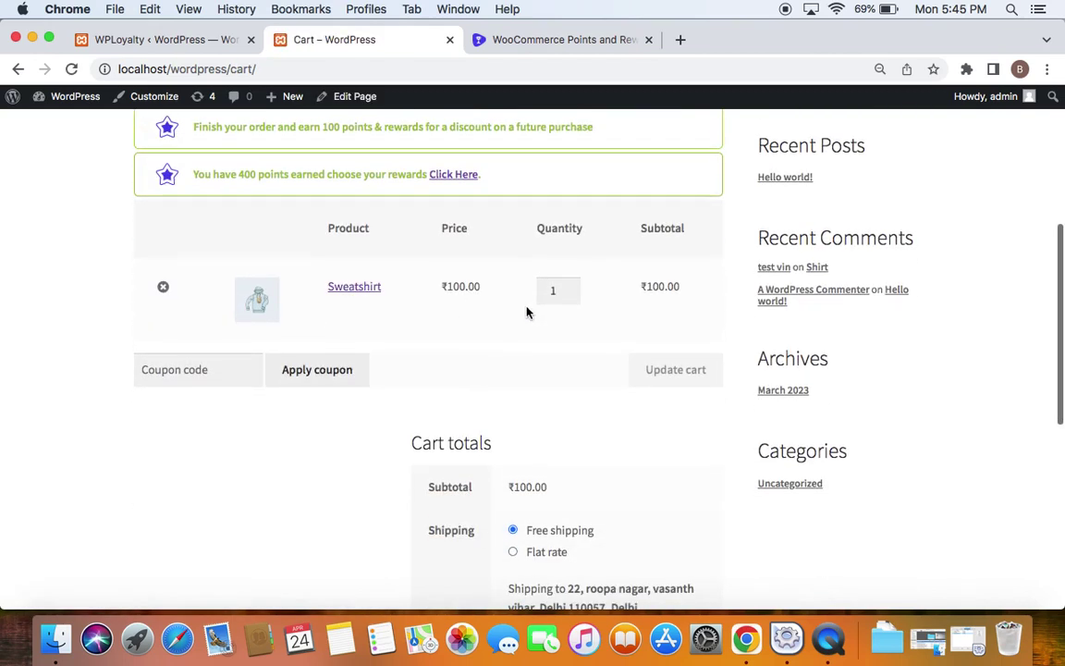
{"action": "left_click", "coordinate": [570, 288]}
{"action": "left_click", "coordinate": [569, 288]}
{"action": "left_click", "coordinate": [673, 372]}
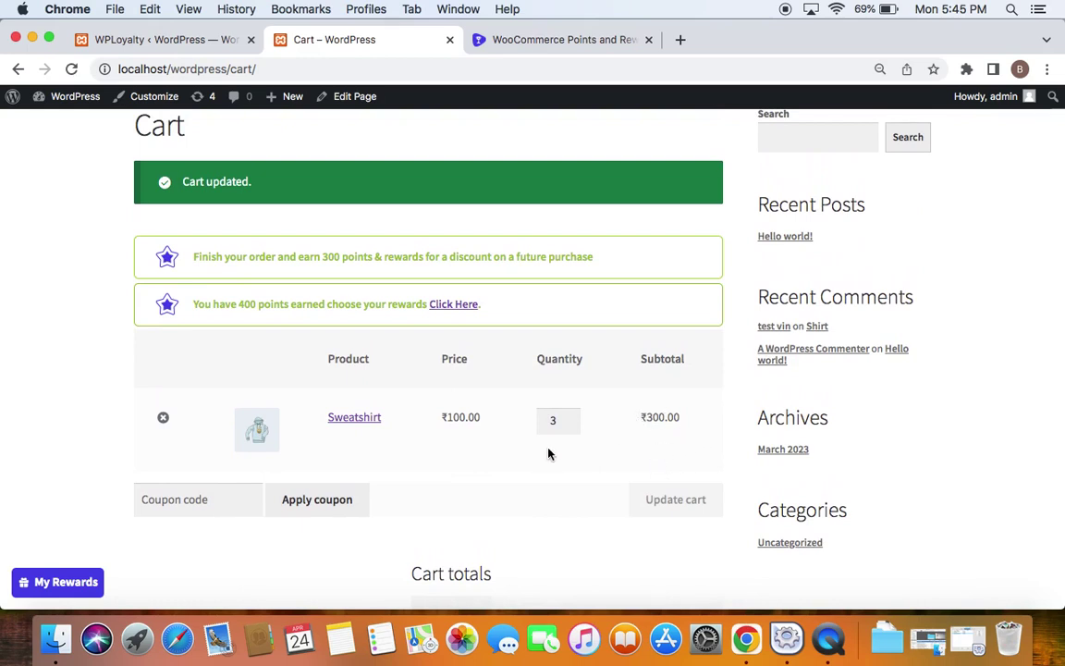
Step: Examine the points-earning messages, the Sweatshirt line and the cart totals on the Cart page
{"action": "scroll", "coordinate": [552, 452], "scroll_direction": "down", "scroll_amount": 1}
{"action": "scroll", "coordinate": [552, 452], "scroll_direction": "up", "scroll_amount": 1}
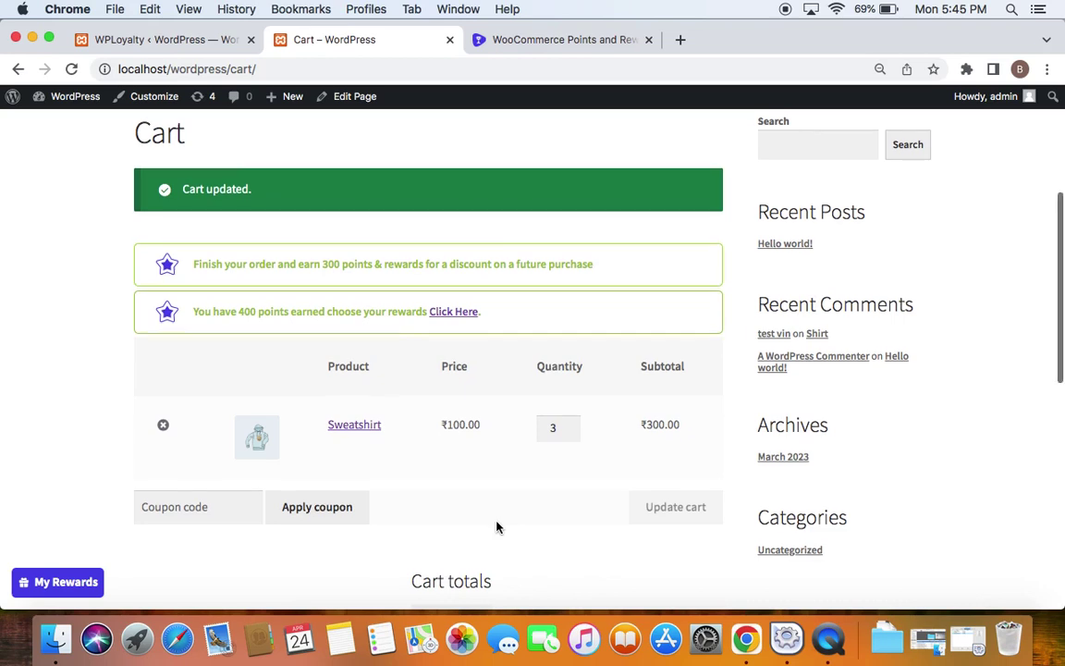
{"action": "scroll", "coordinate": [495, 523], "scroll_direction": "down", "scroll_amount": 1}
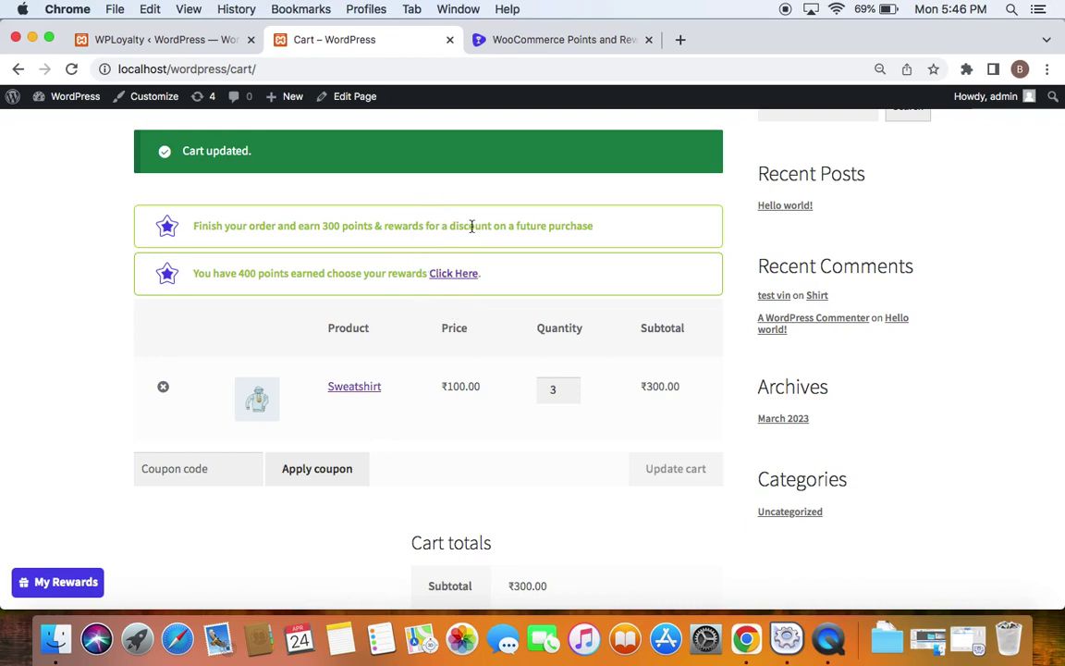
{"action": "scroll", "coordinate": [511, 516], "scroll_direction": "down", "scroll_amount": 2}
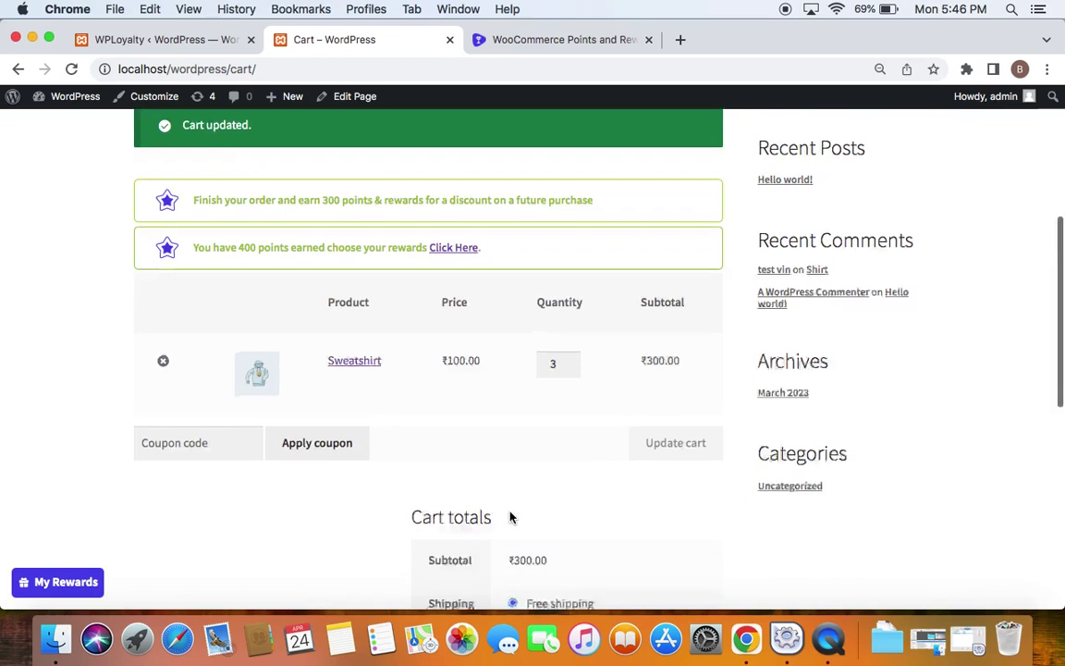
{"action": "scroll", "coordinate": [511, 516], "scroll_direction": "down", "scroll_amount": 5}
{"action": "scroll", "coordinate": [512, 514], "scroll_direction": "up", "scroll_amount": 2}
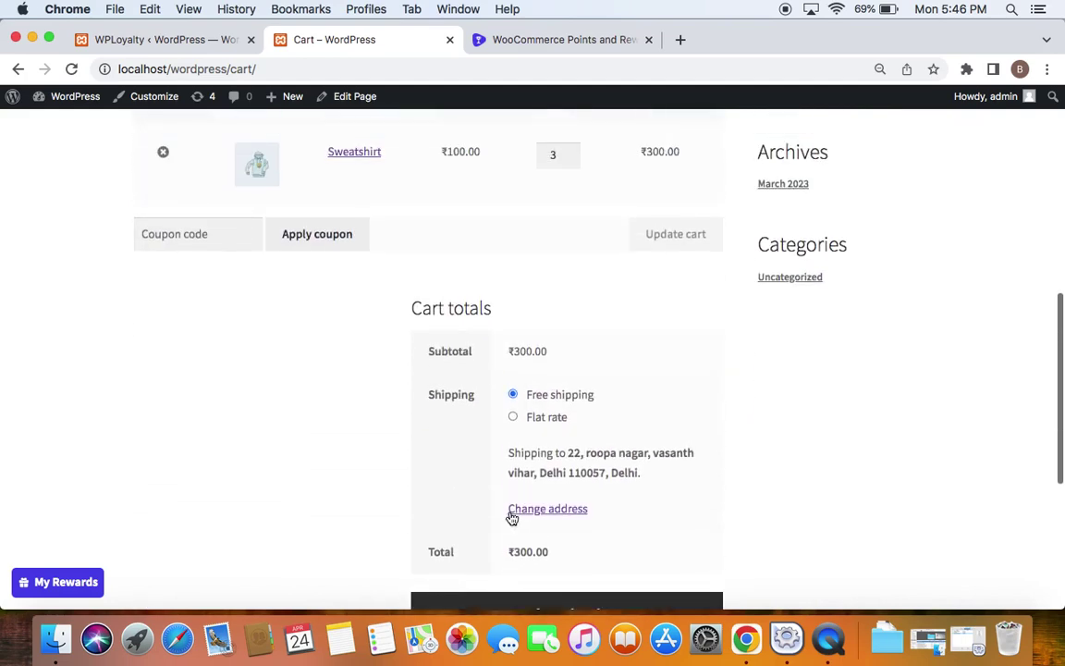
{"action": "scroll", "coordinate": [574, 380], "scroll_direction": "up", "scroll_amount": 2}
{"action": "scroll", "coordinate": [574, 380], "scroll_direction": "down", "scroll_amount": 4}
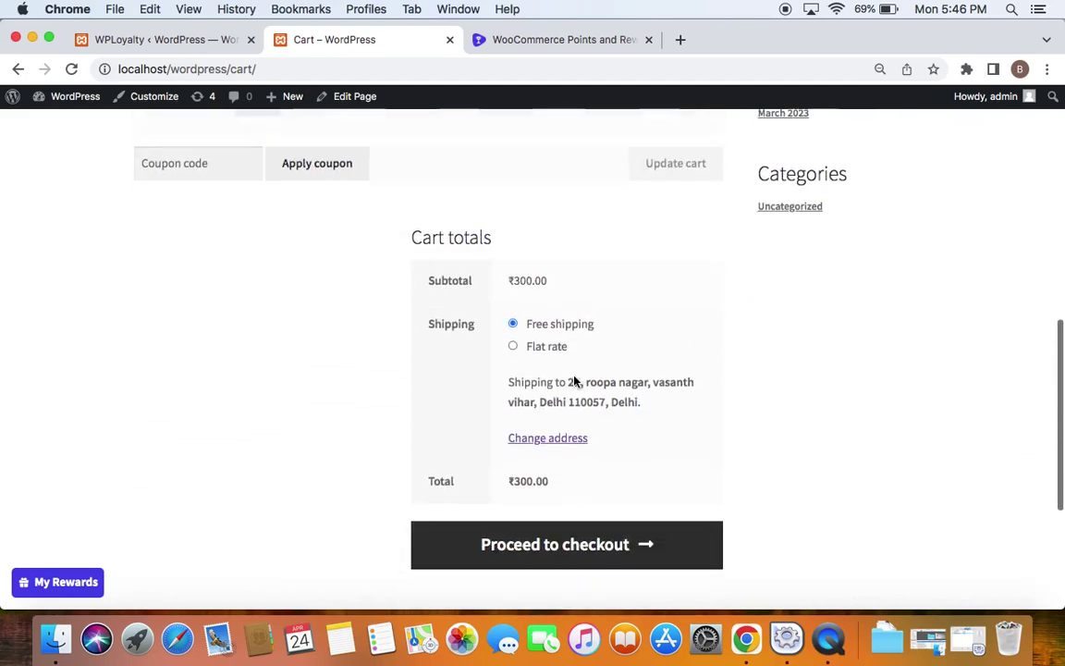
Step: Proceed to checkout, place the Sweatshirt order with the prefilled billing details, and check the points message on the order confirmation
{"action": "left_click", "coordinate": [595, 561]}
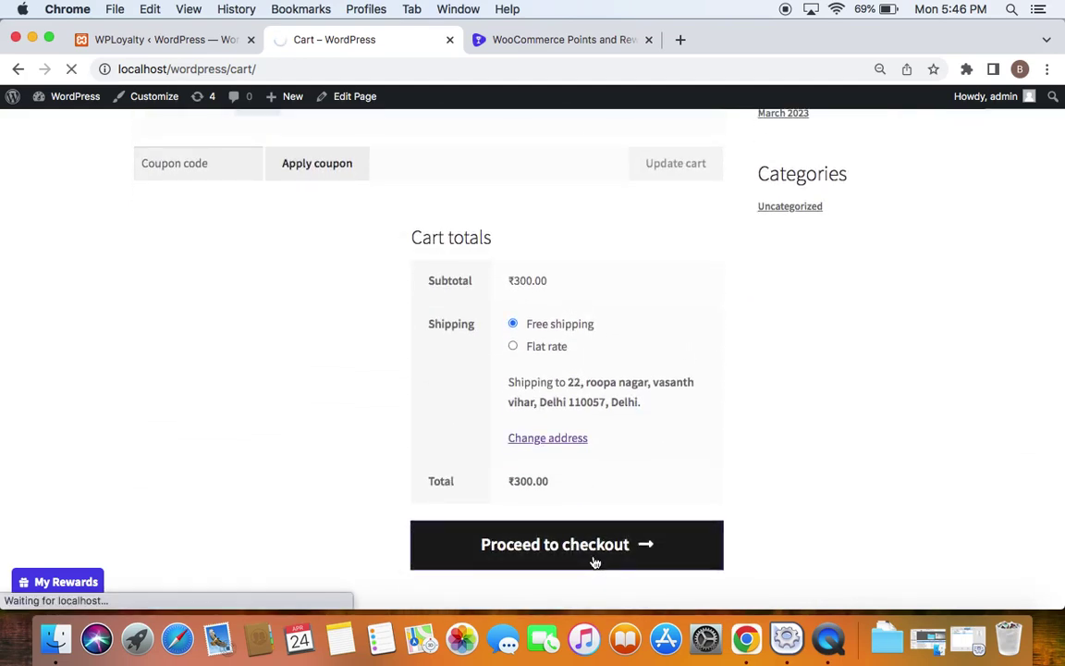
{"action": "scroll", "coordinate": [540, 521], "scroll_direction": "down", "scroll_amount": 15}
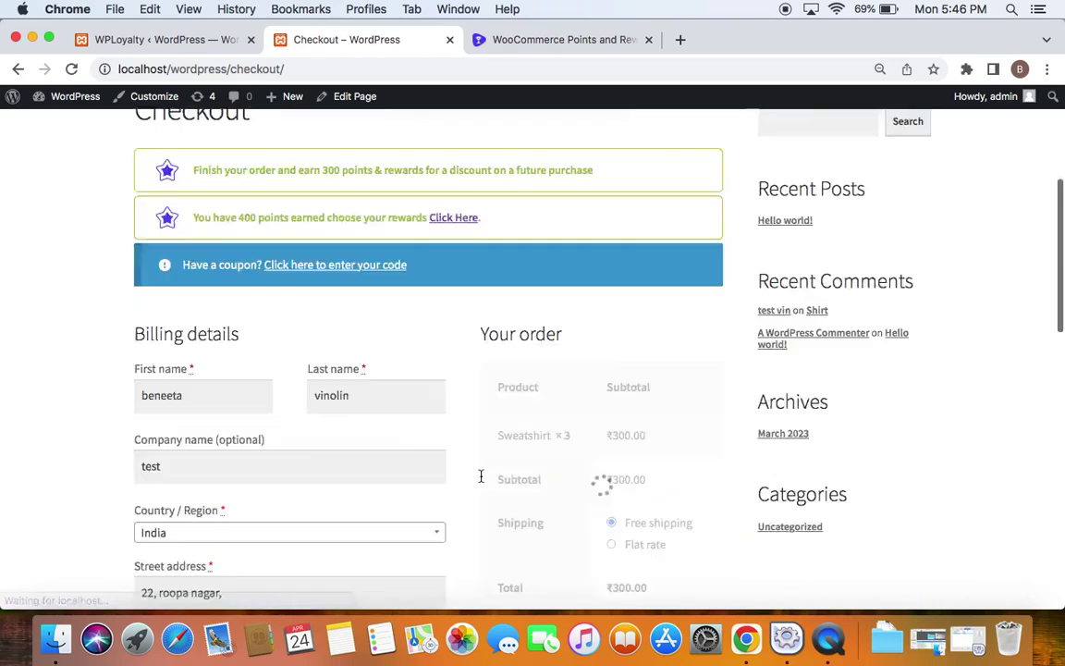
{"action": "scroll", "coordinate": [547, 292], "scroll_direction": "up", "scroll_amount": 5}
{"action": "left_click", "coordinate": [585, 209]}
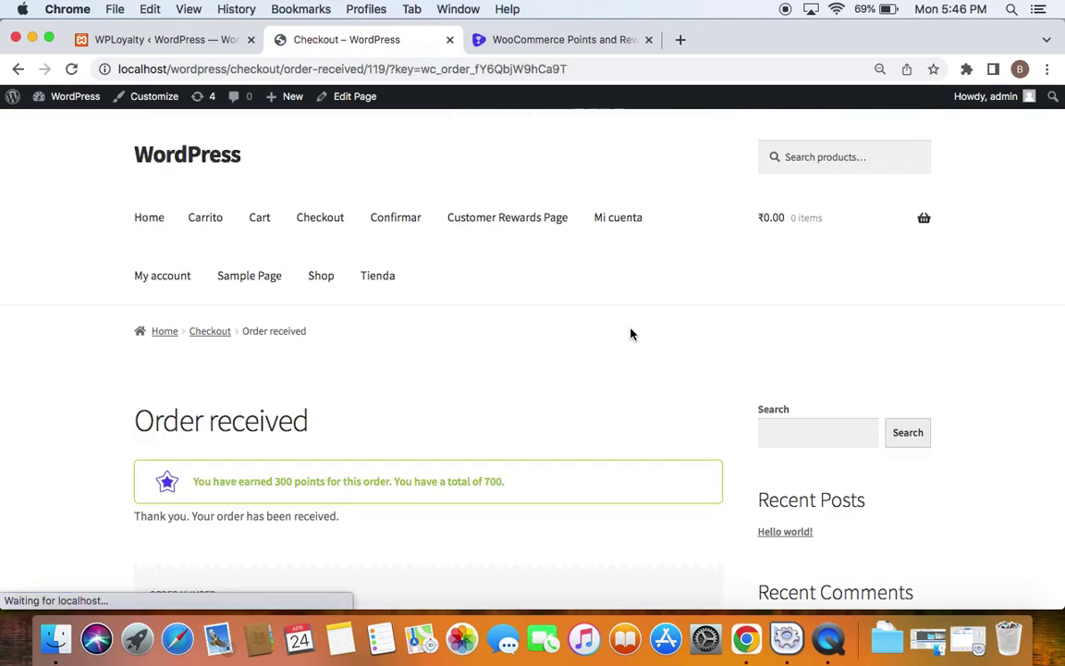
{"action": "scroll", "coordinate": [618, 335], "scroll_direction": "down", "scroll_amount": 3}
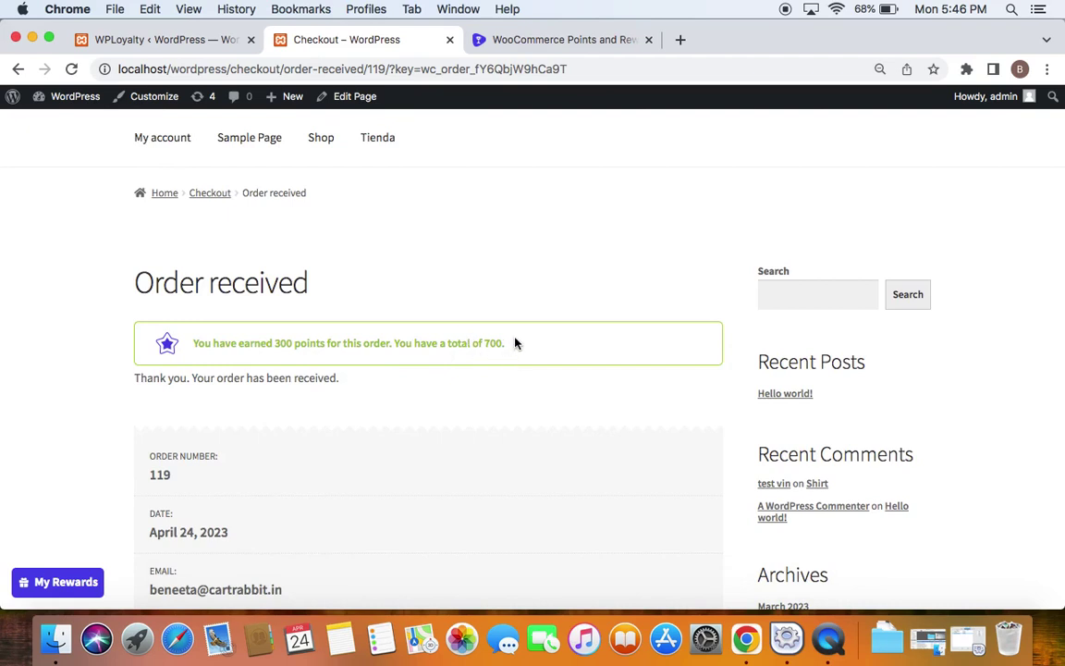
{"action": "scroll", "coordinate": [398, 320], "scroll_direction": "up", "scroll_amount": 2}
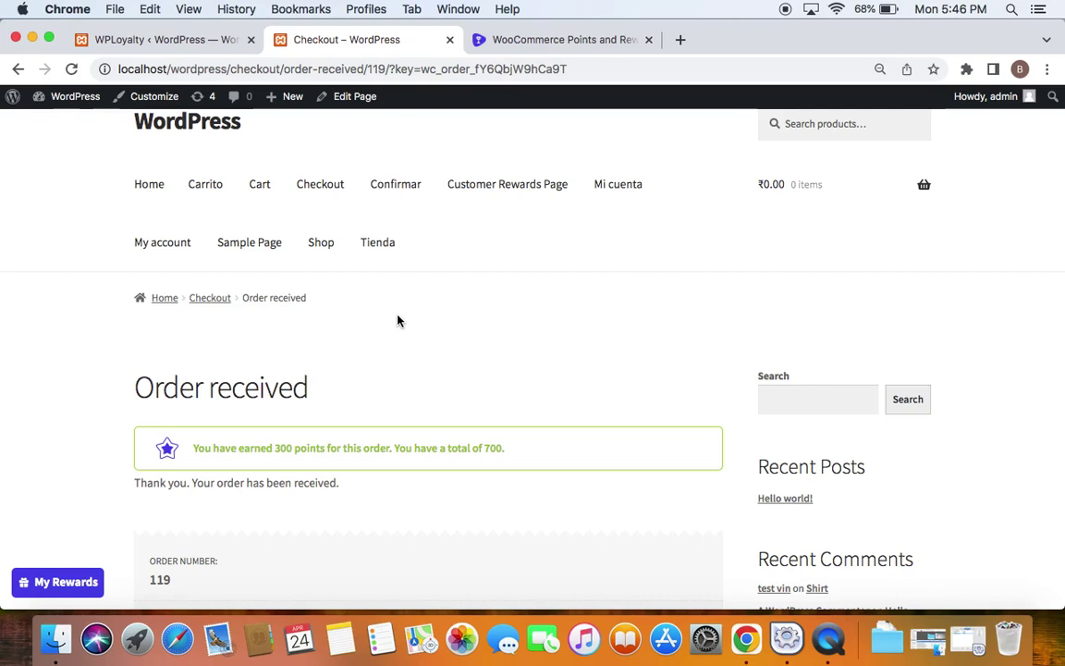
Step: Open the Customer Rewards Page and review the available points, redeemed points and the points conversion reward
{"action": "left_click", "coordinate": [492, 185]}
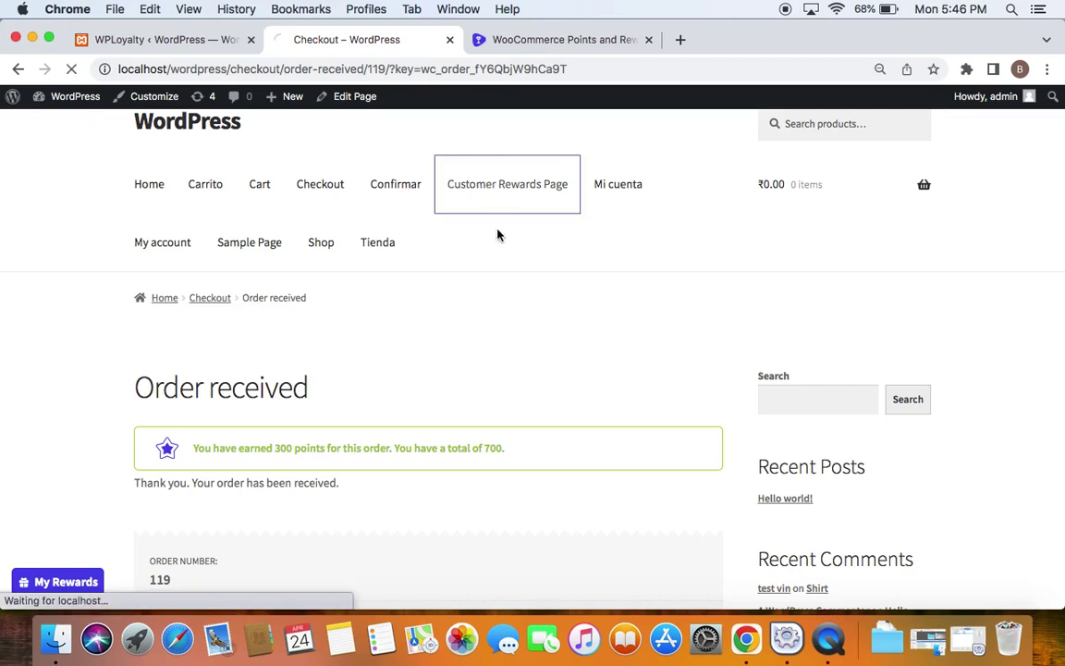
{"action": "scroll", "coordinate": [514, 334], "scroll_direction": "down", "scroll_amount": 3}
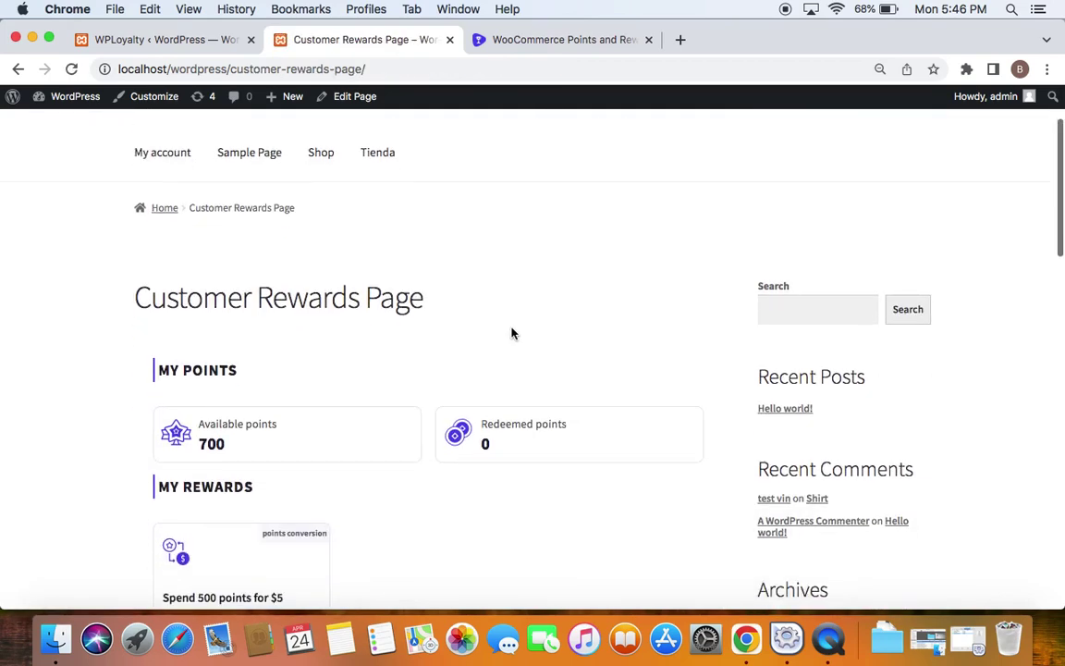
{"action": "scroll", "coordinate": [513, 334], "scroll_direction": "down", "scroll_amount": 2}
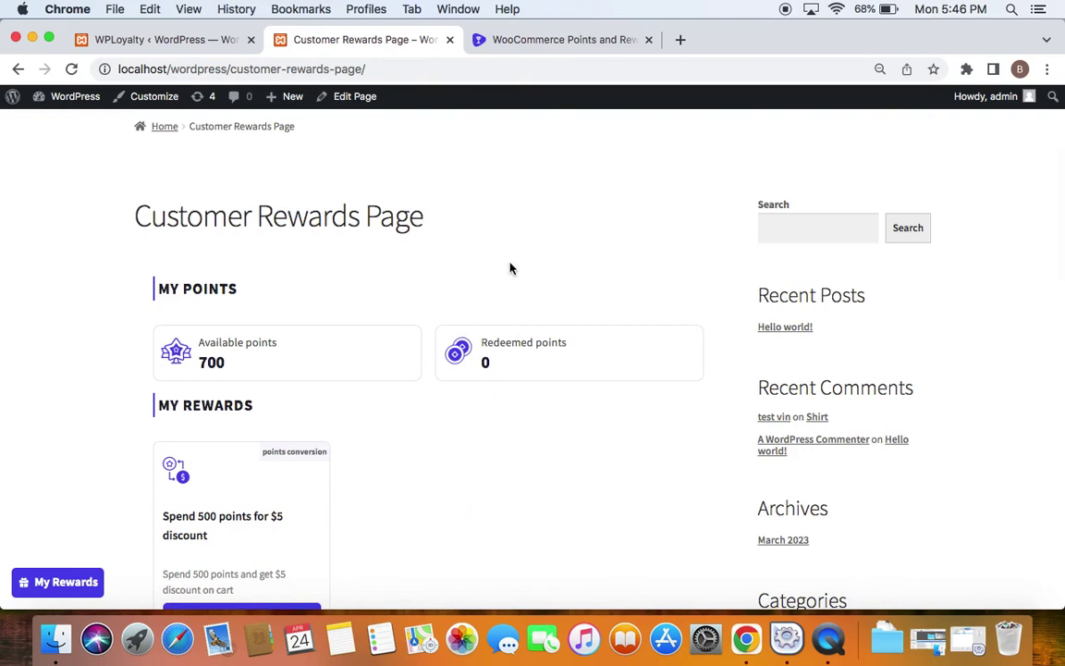
{"action": "scroll", "coordinate": [510, 268], "scroll_direction": "down", "scroll_amount": 1}
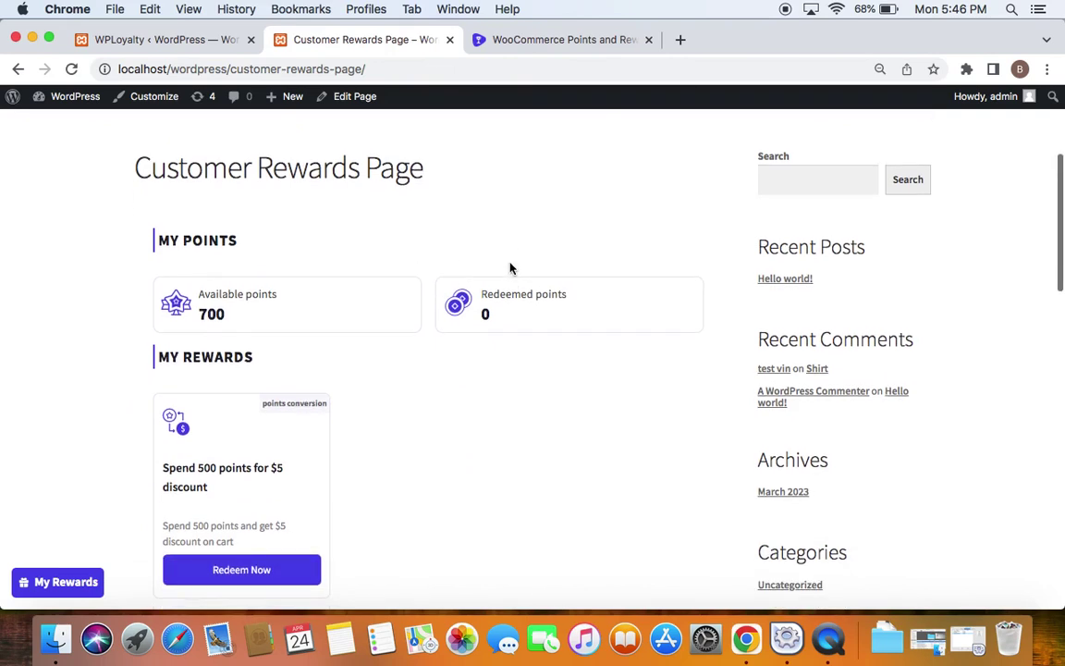
{"action": "scroll", "coordinate": [509, 268], "scroll_direction": "up", "scroll_amount": 1}
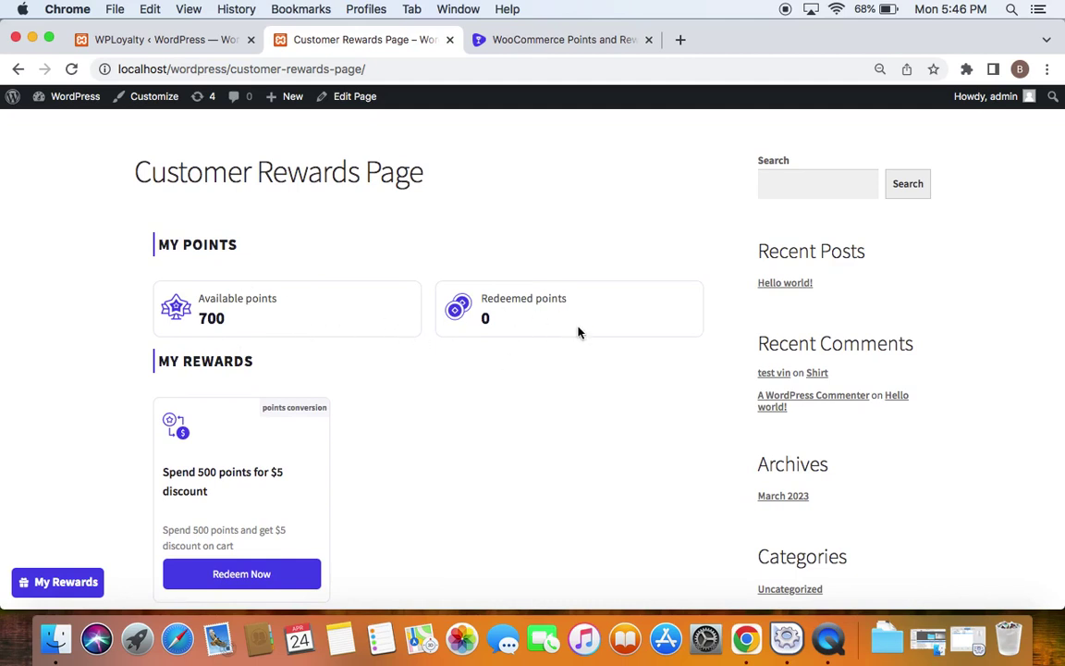
{"action": "scroll", "coordinate": [577, 330], "scroll_direction": "down", "scroll_amount": 3}
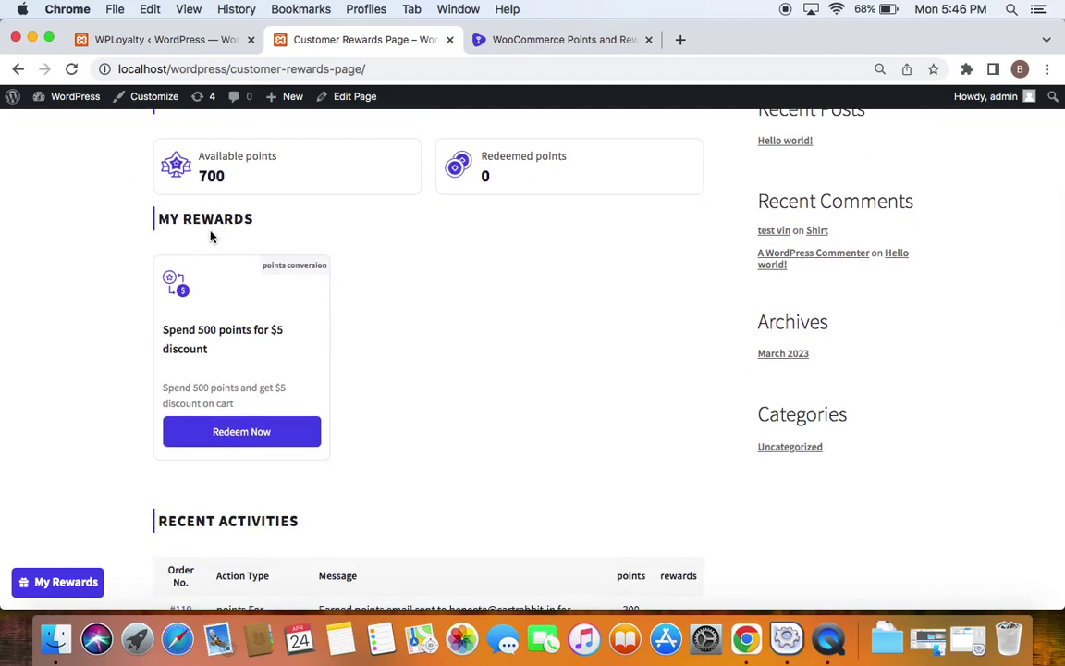
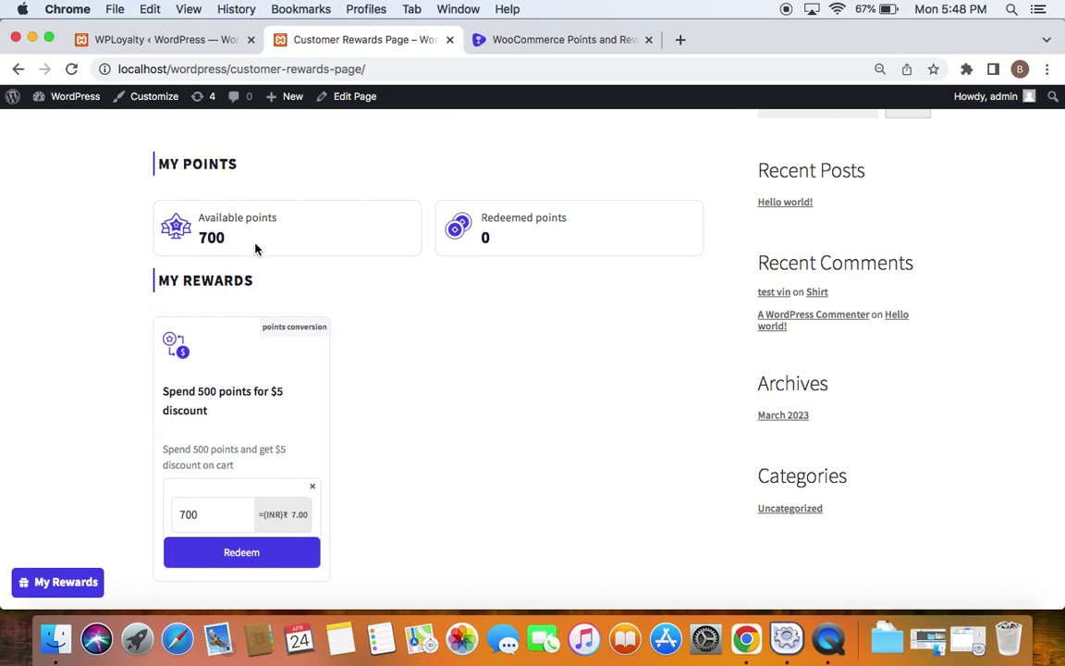
Step: Redeem 300 points through the "Spend 500 points for $5 discount" reward, checking the reward in the WPLoyalty admin along the way
{"action": "left_click", "coordinate": [185, 39]}
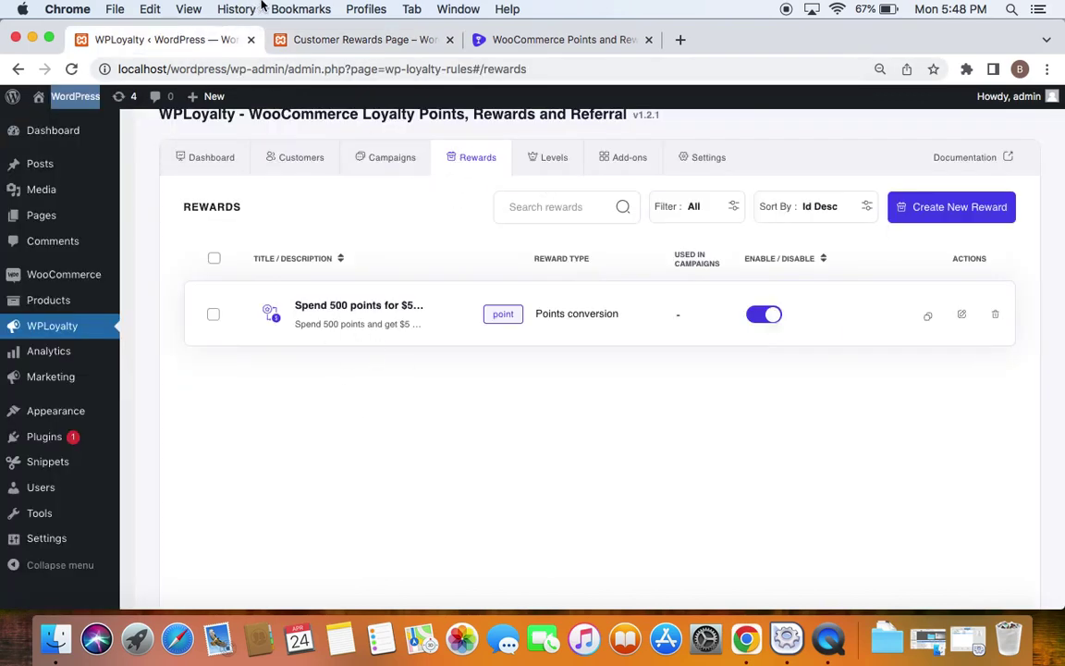
{"action": "left_click", "coordinate": [328, 40]}
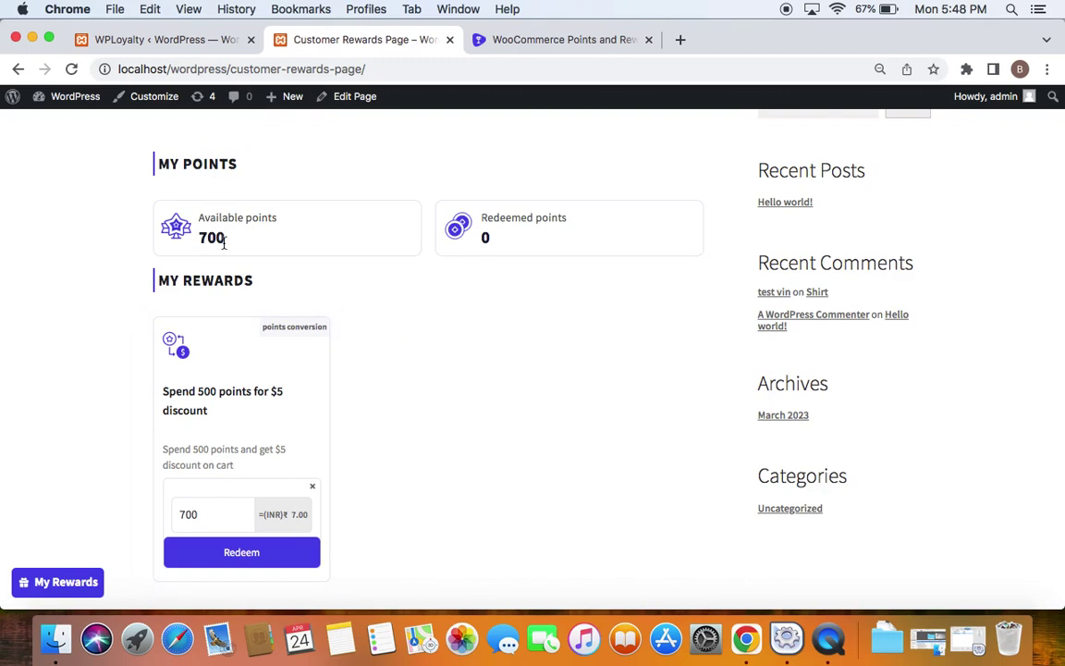
{"action": "left_click", "coordinate": [185, 514]}
{"action": "key", "text": "BackSpace"}
{"action": "type", "text": "3"}
{"action": "left_click", "coordinate": [179, 43]}
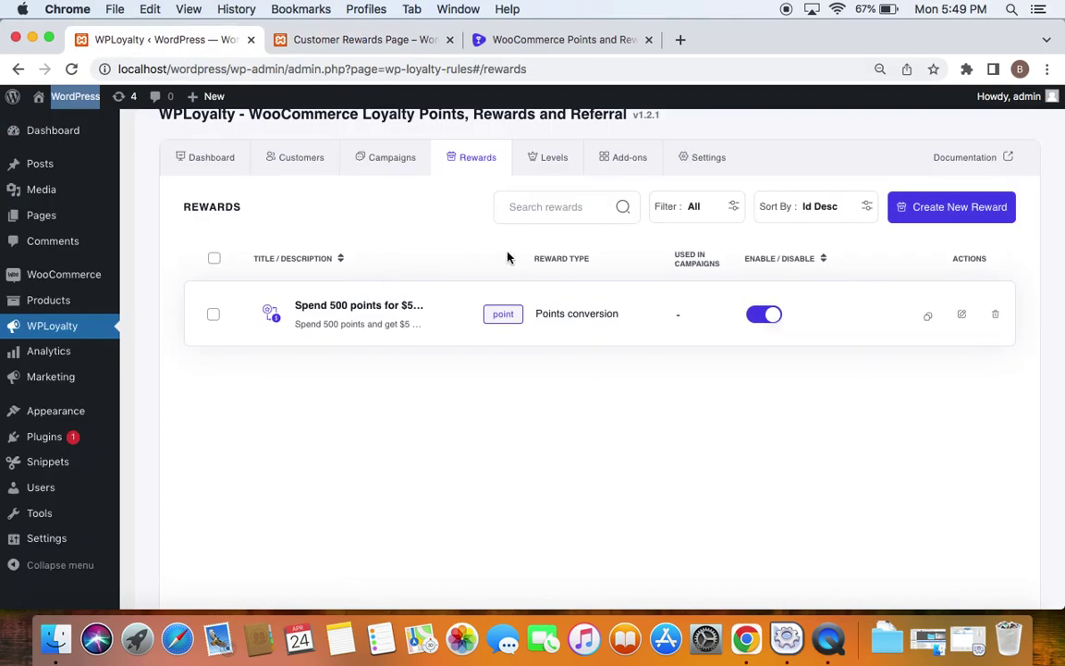
{"action": "left_click", "coordinate": [310, 41]}
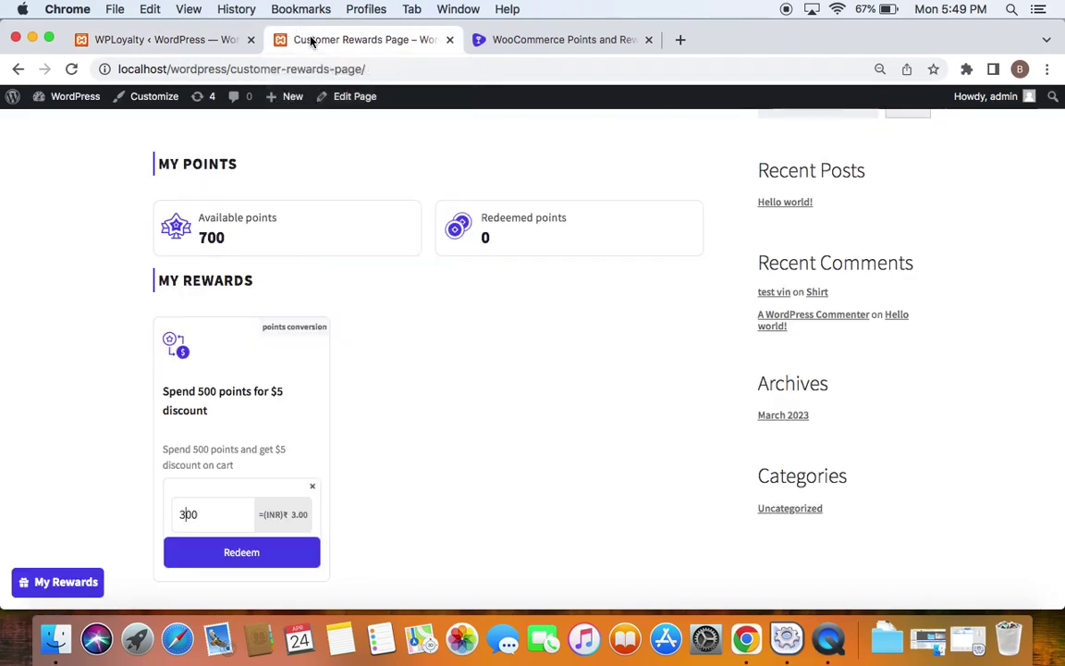
{"action": "left_click", "coordinate": [214, 525]}
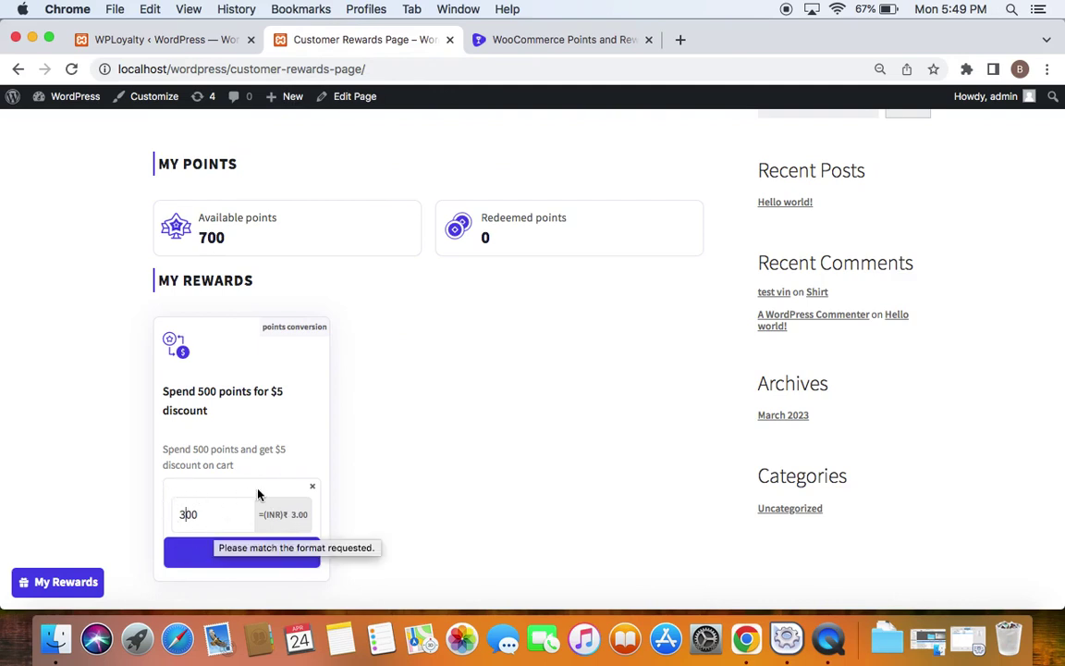
{"action": "left_click", "coordinate": [237, 564]}
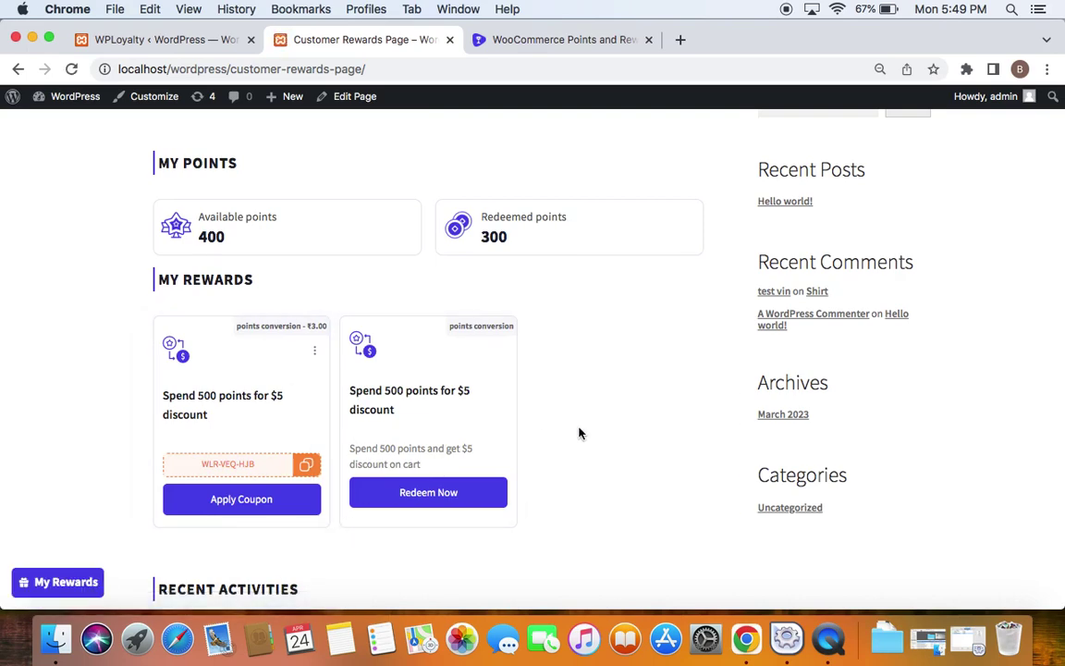
Step: Add the ribbon product to the cart from the Shop page, and review the redeemed reward's discount in the cart totals
{"action": "scroll", "coordinate": [578, 433], "scroll_direction": "up", "scroll_amount": 5}
{"action": "left_click", "coordinate": [331, 275]}
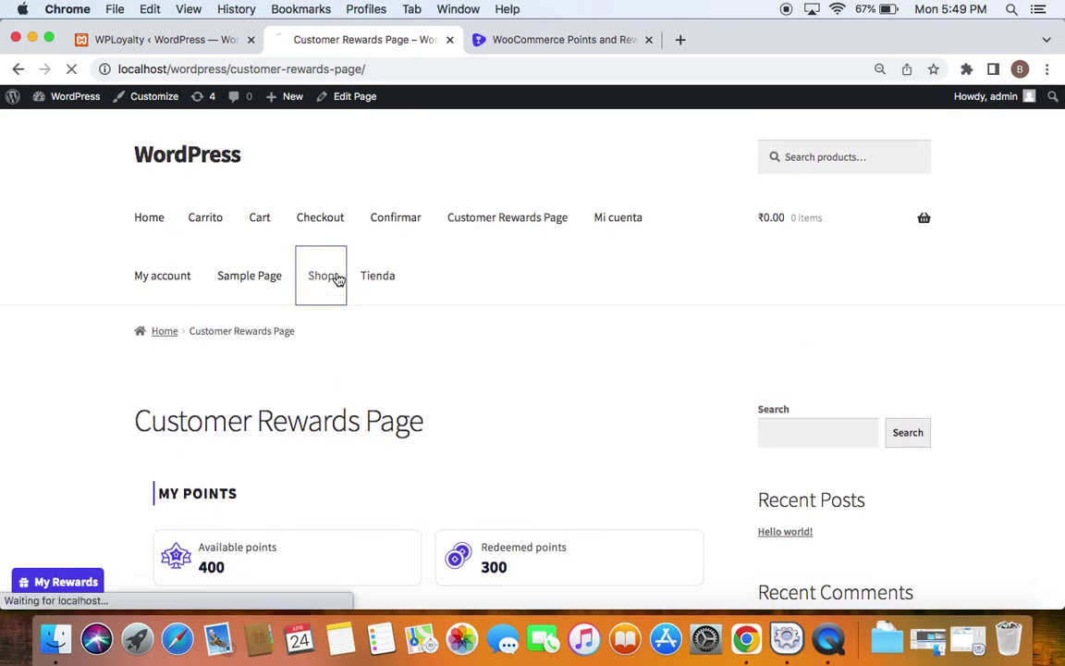
{"action": "left_click", "coordinate": [671, 280]}
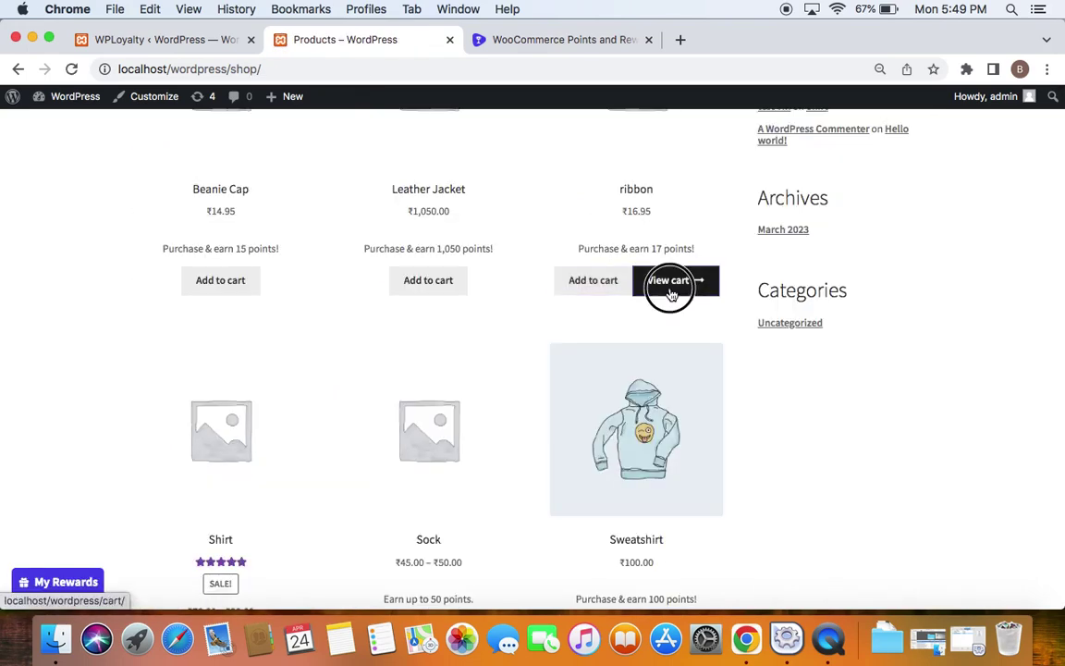
{"action": "scroll", "coordinate": [528, 414], "scroll_direction": "down", "scroll_amount": 8}
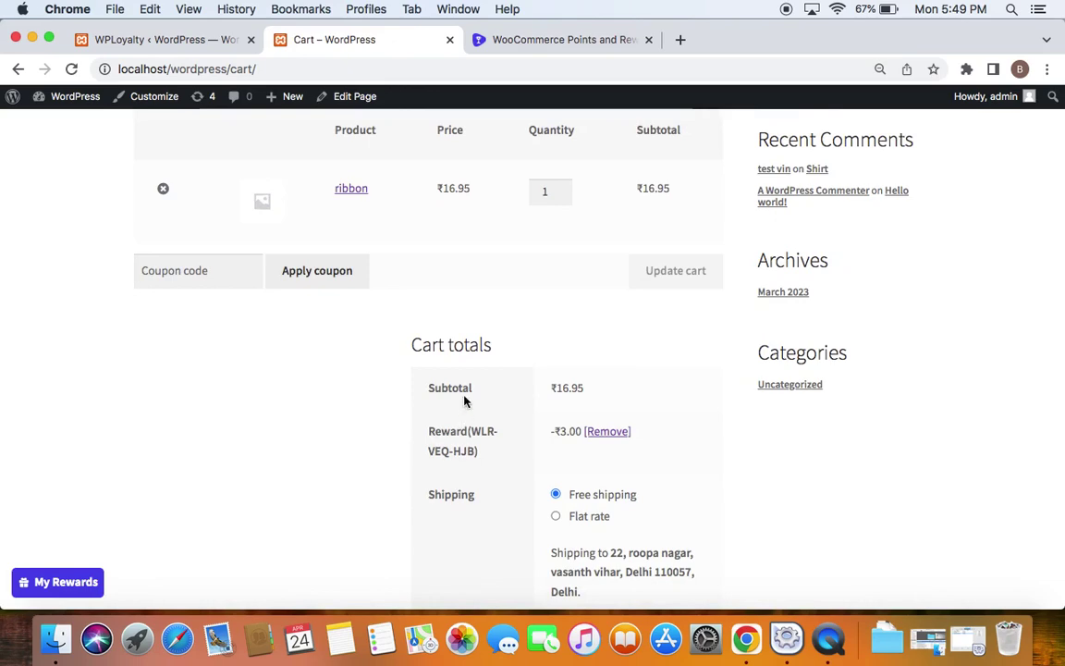
{"action": "scroll", "coordinate": [463, 404], "scroll_direction": "up", "scroll_amount": 3}
{"action": "scroll", "coordinate": [464, 400], "scroll_direction": "down", "scroll_amount": 4}
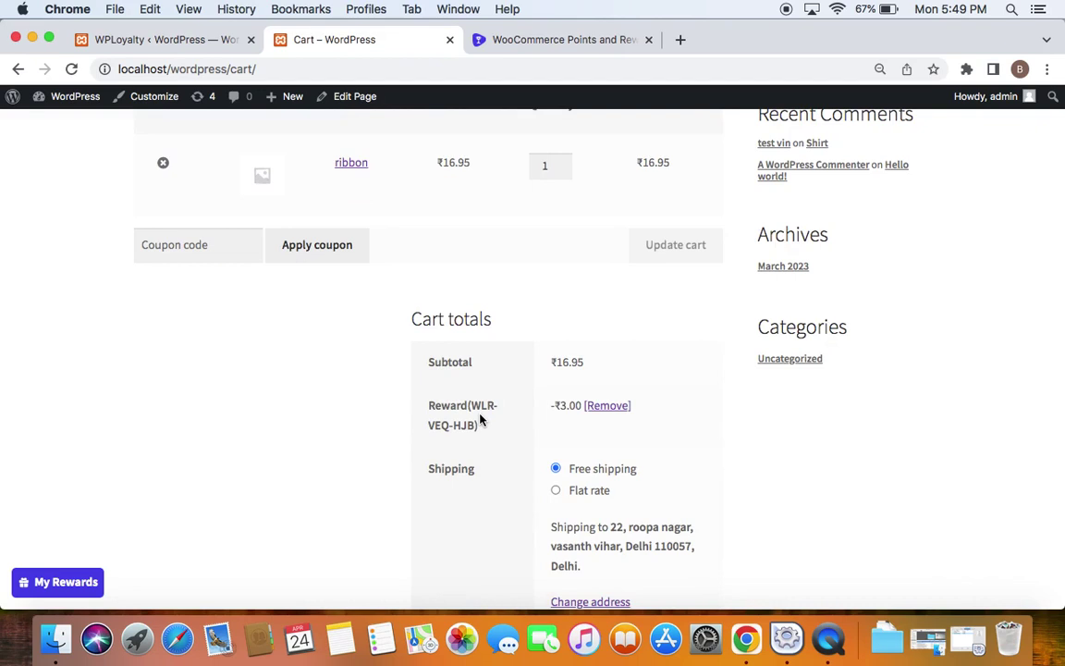
{"action": "scroll", "coordinate": [458, 308], "scroll_direction": "up", "scroll_amount": 3}
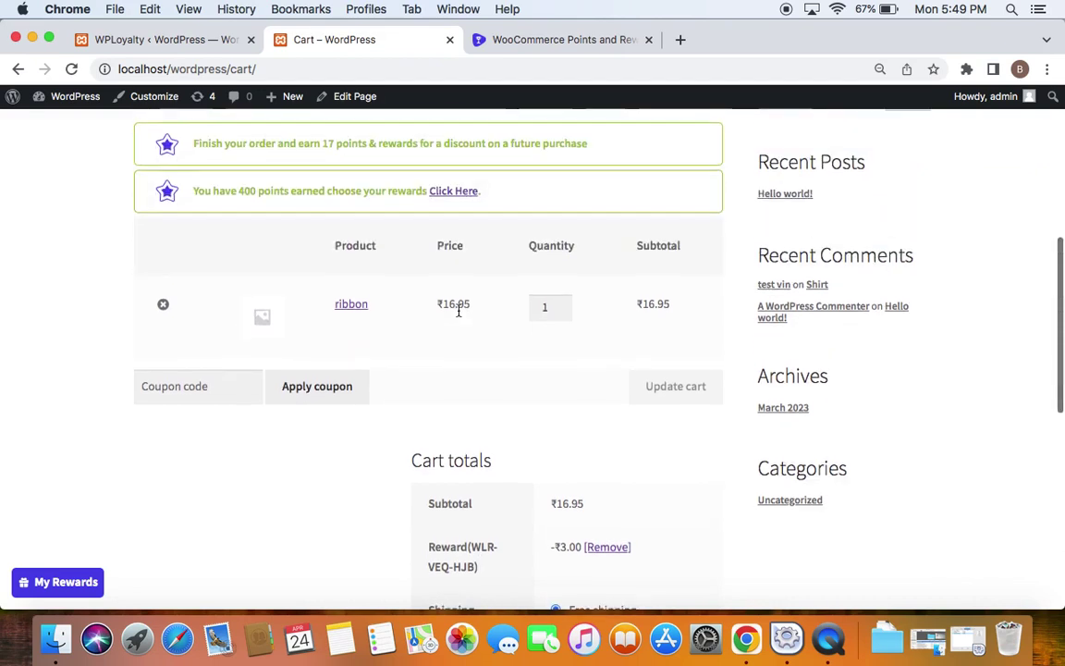